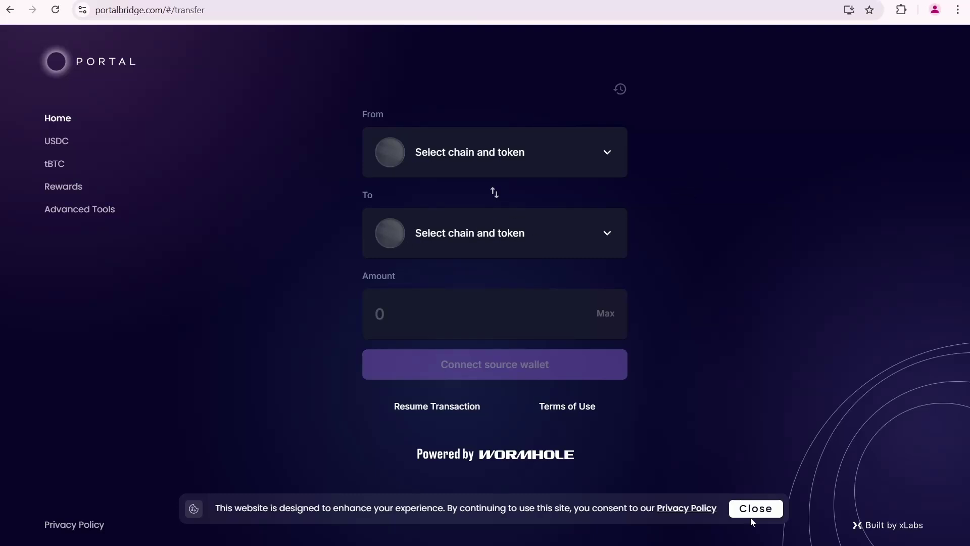
# Close the cookie consent banner at the bottom of the Portal Bridge page
pyautogui.click(754, 511)
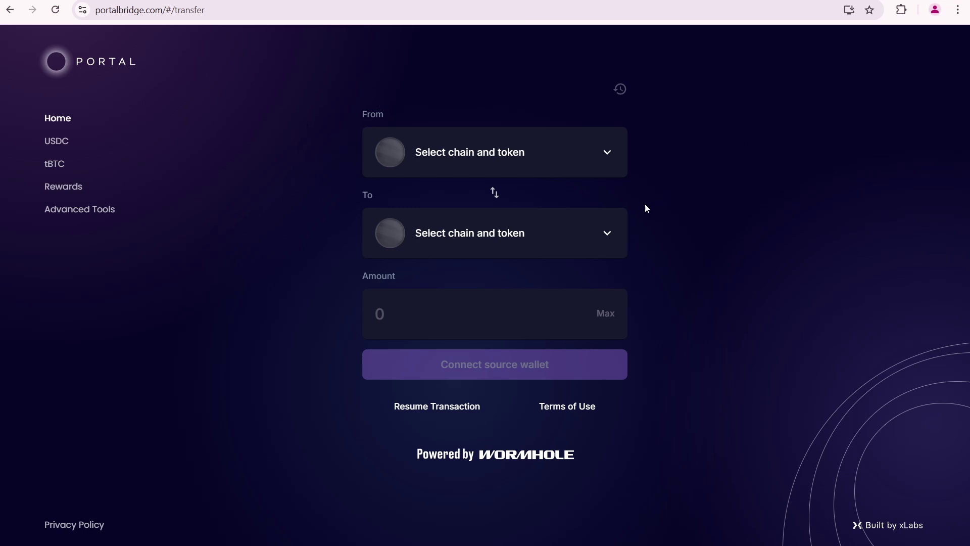
# Pick USDC on Ethereum as the source and USDC on Sui as the destination
pyautogui.click(599, 158)
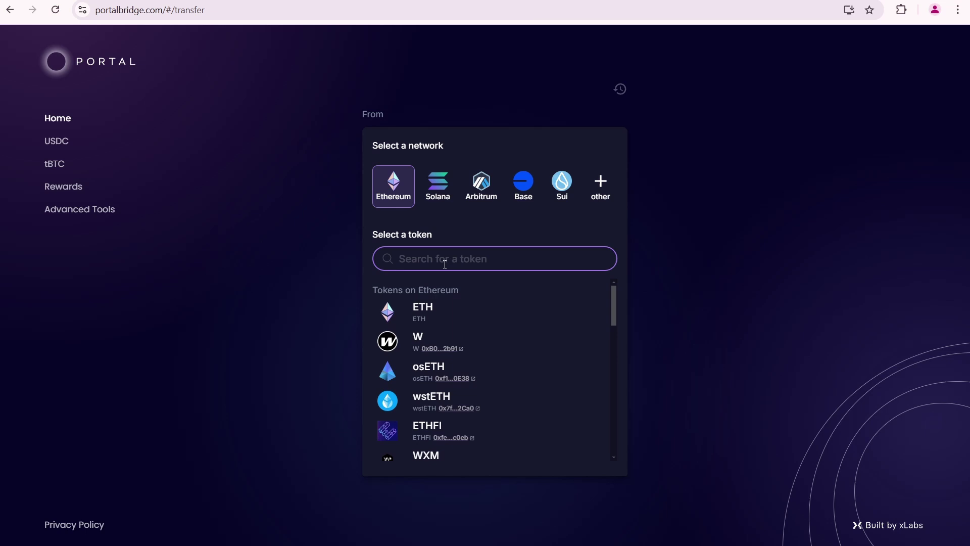
pyautogui.write('usdc')
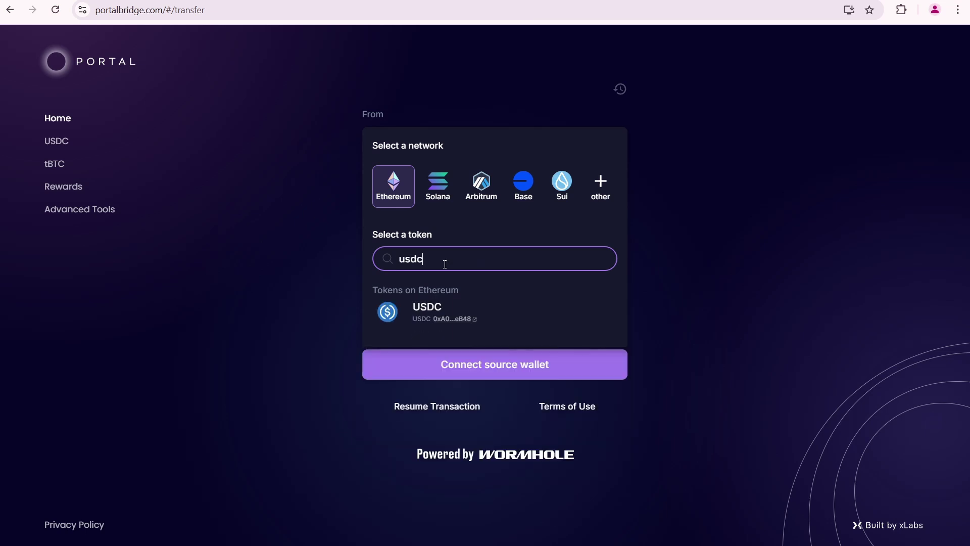
pyautogui.click(450, 317)
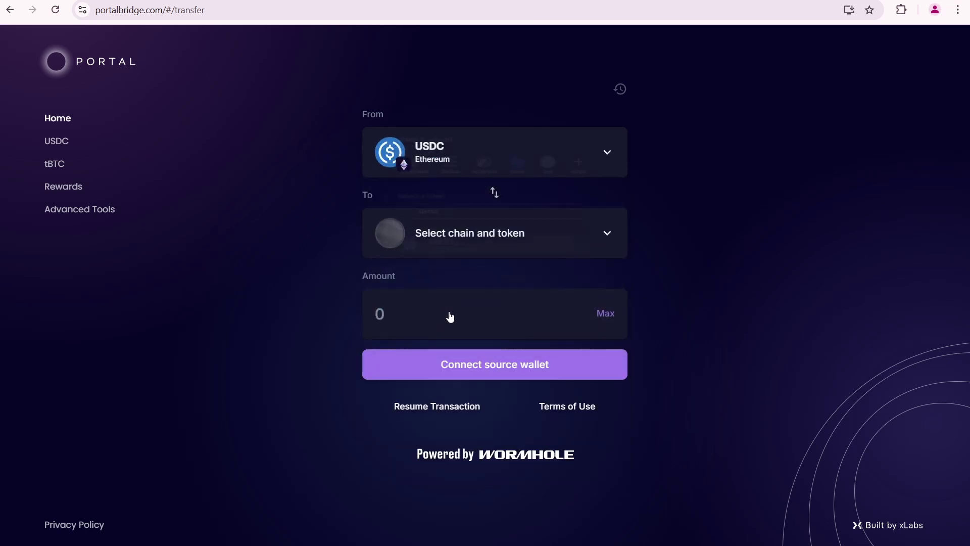
pyautogui.click(452, 235)
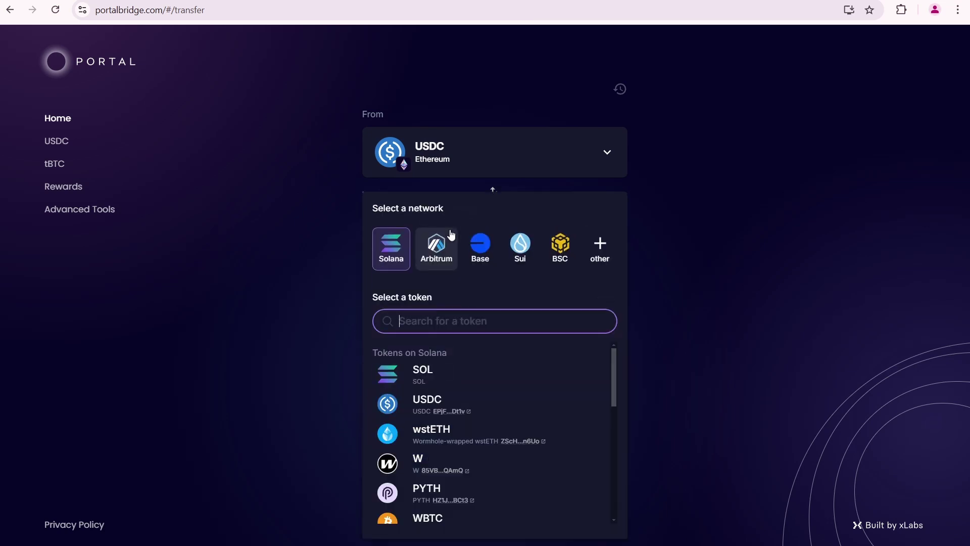
pyautogui.click(524, 250)
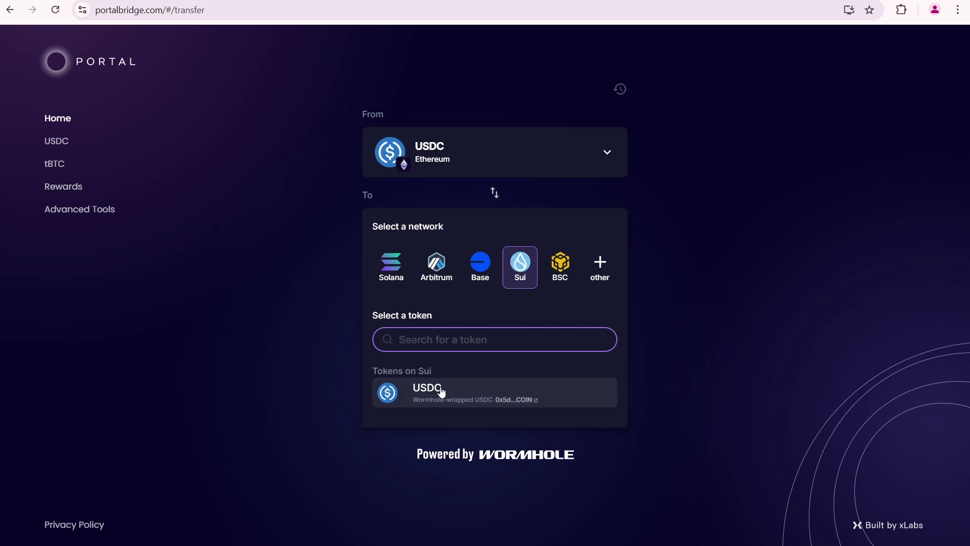
pyautogui.click(441, 392)
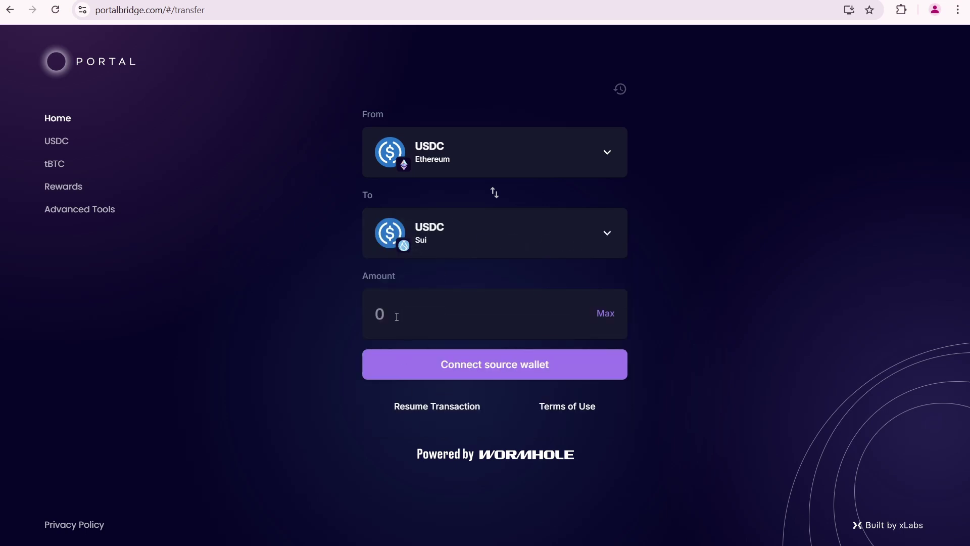
# Connect the funded MetaMask account as the source wallet
pyautogui.click(472, 365)
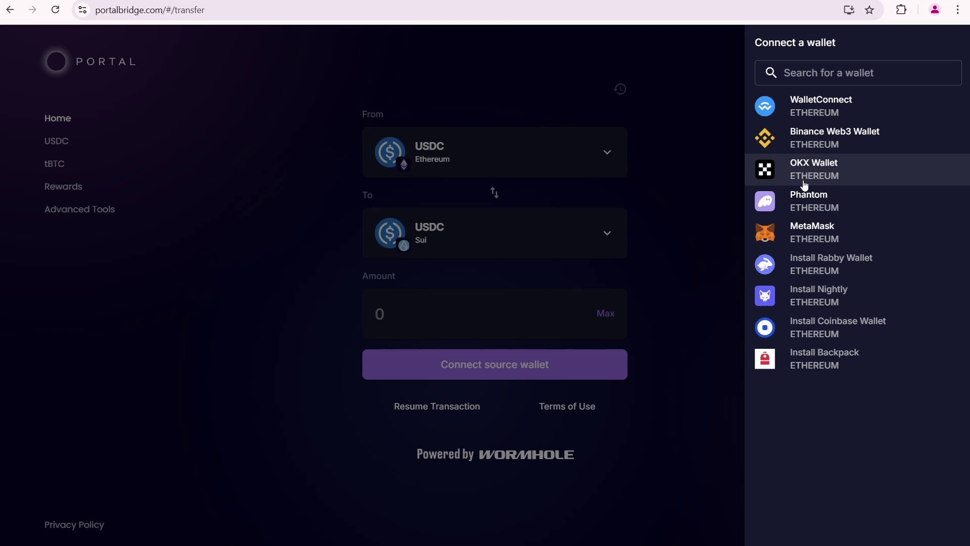
pyautogui.click(803, 236)
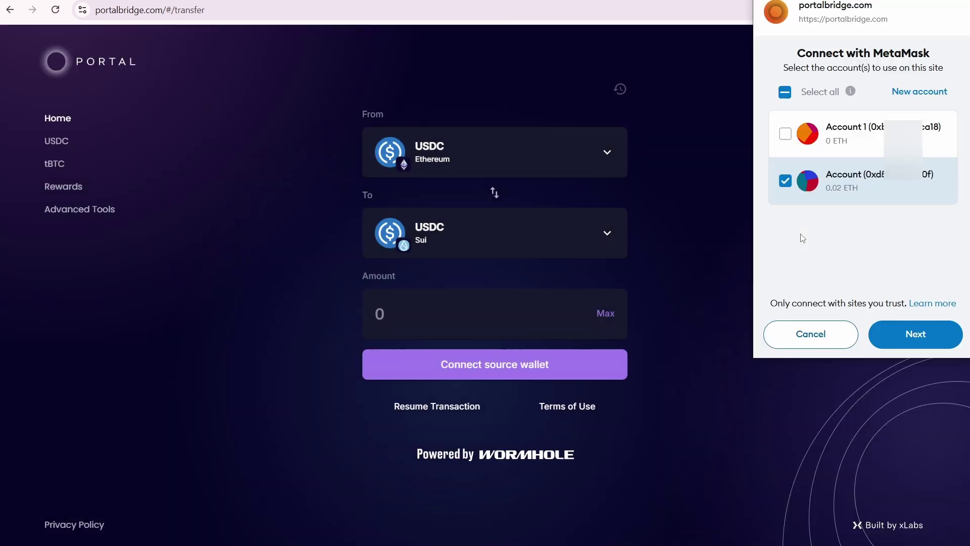
pyautogui.click(916, 333)
pyautogui.click(917, 332)
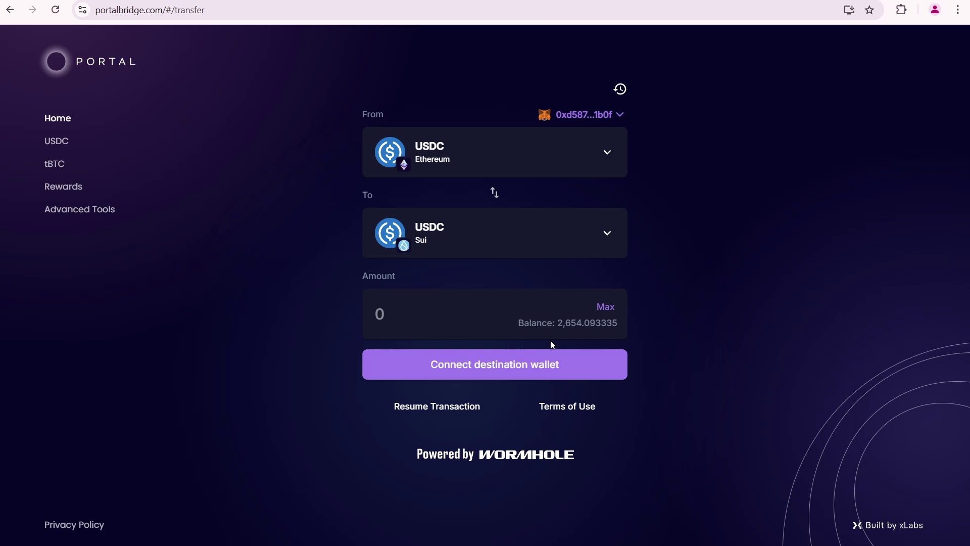
# Connect the Sui wallet as the destination wallet and approve the connection
pyautogui.click(519, 372)
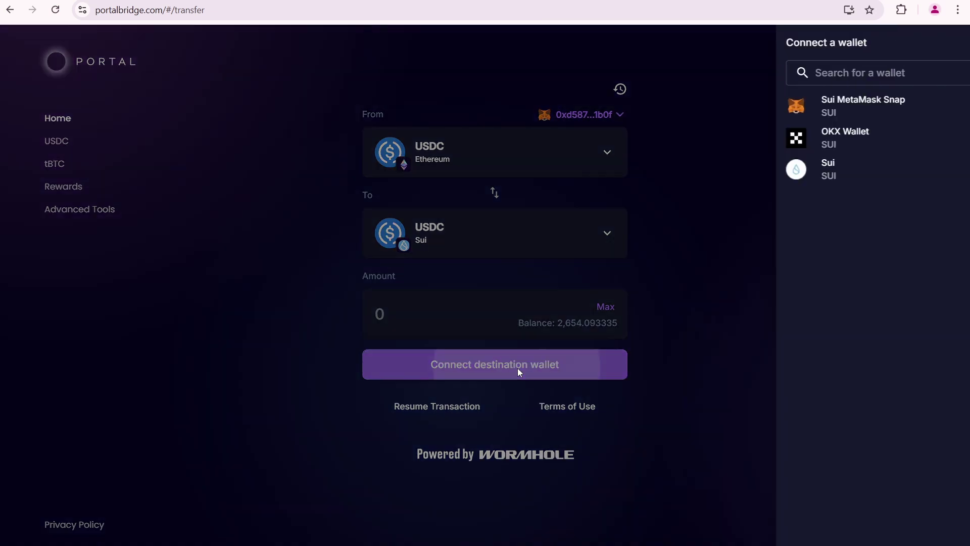
pyautogui.click(802, 166)
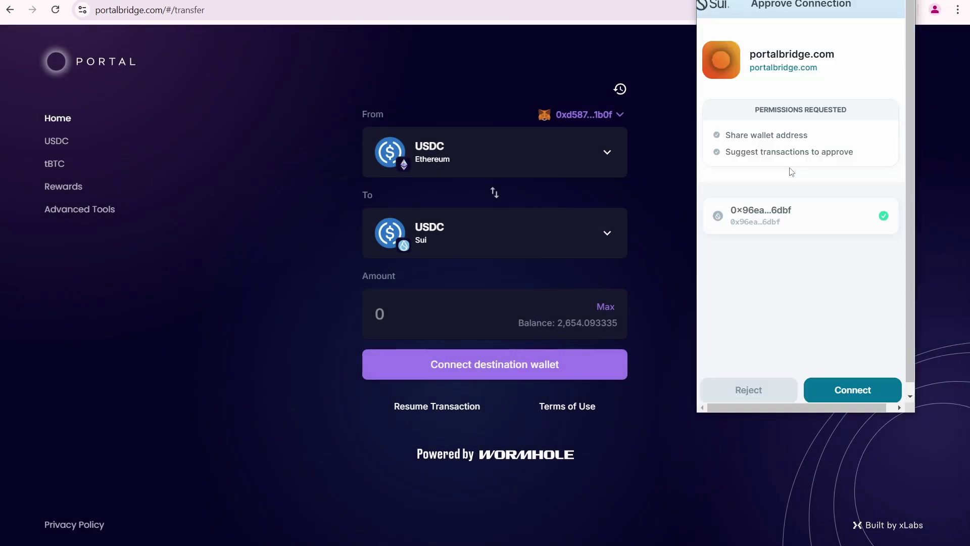
pyautogui.click(843, 391)
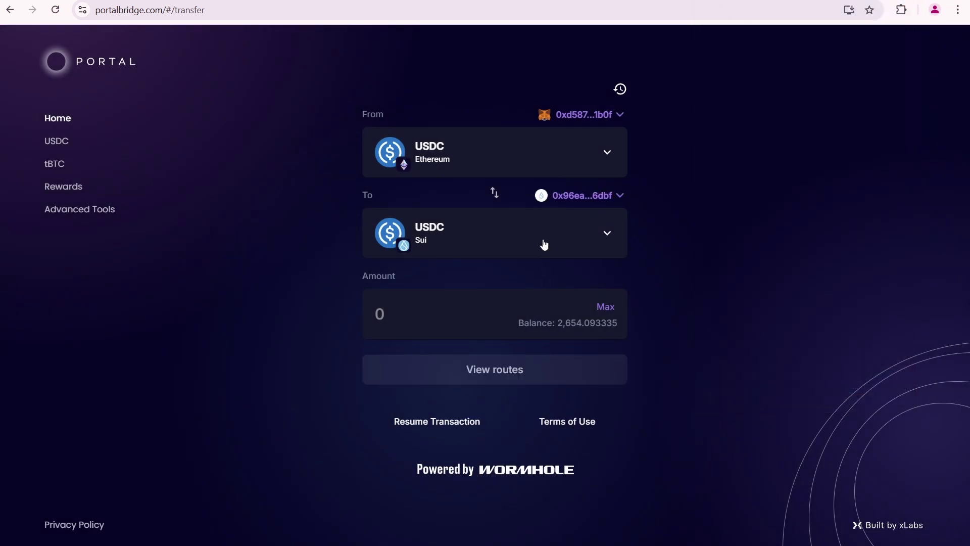
# Enter 10 USDC, review the cheapest route, and decline extra gas on Sui
pyautogui.click(415, 308)
pyautogui.write('10')
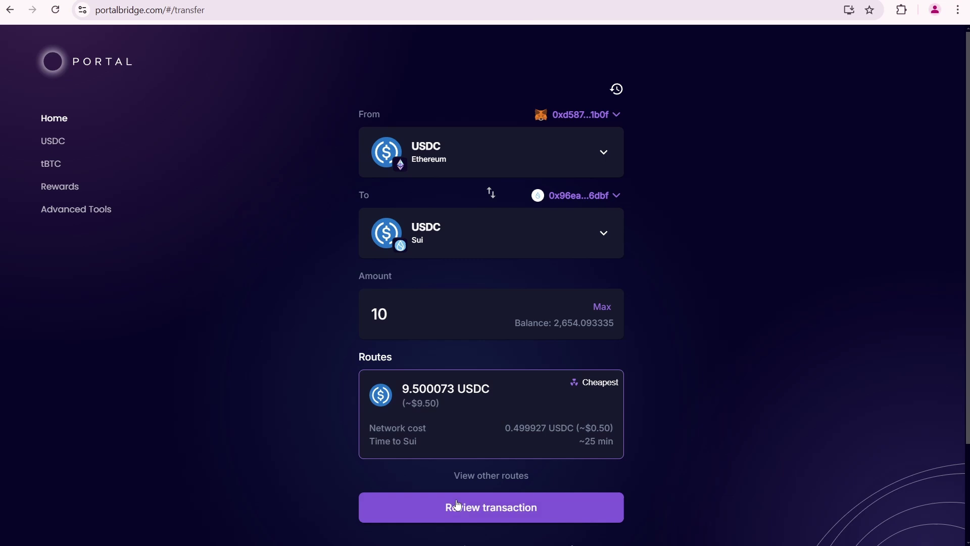
pyautogui.click(469, 516)
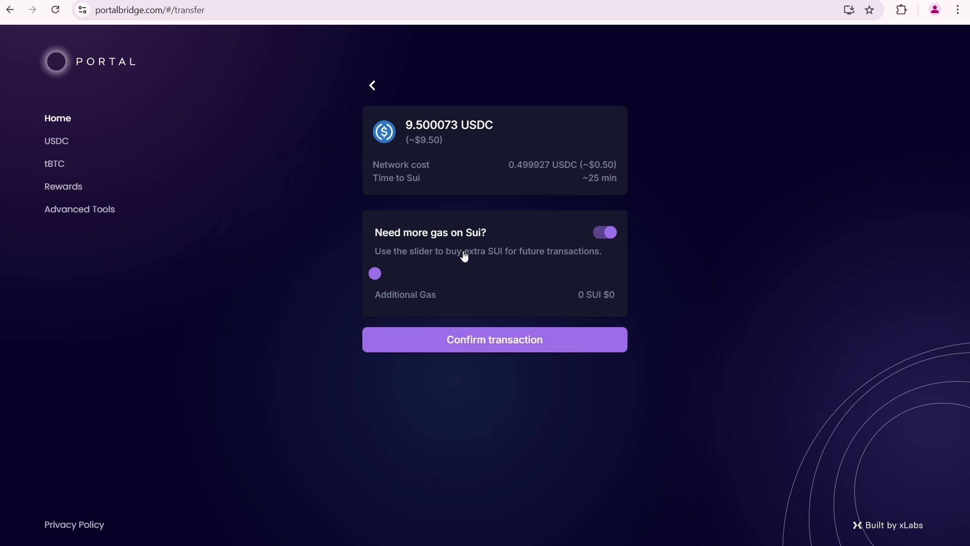
pyautogui.click(602, 234)
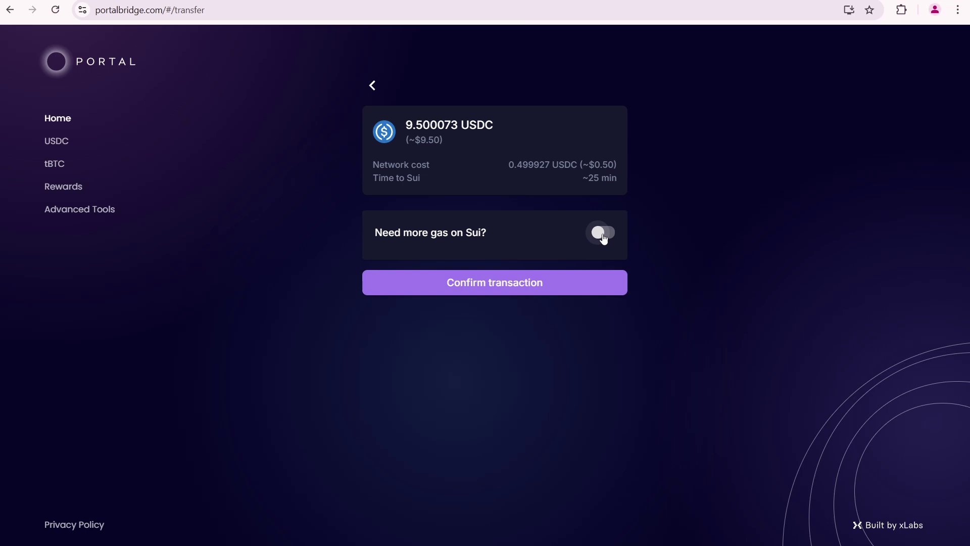
# Confirm the transfer, then reject MetaMask's 10 USDC spending-cap request
pyautogui.click(521, 282)
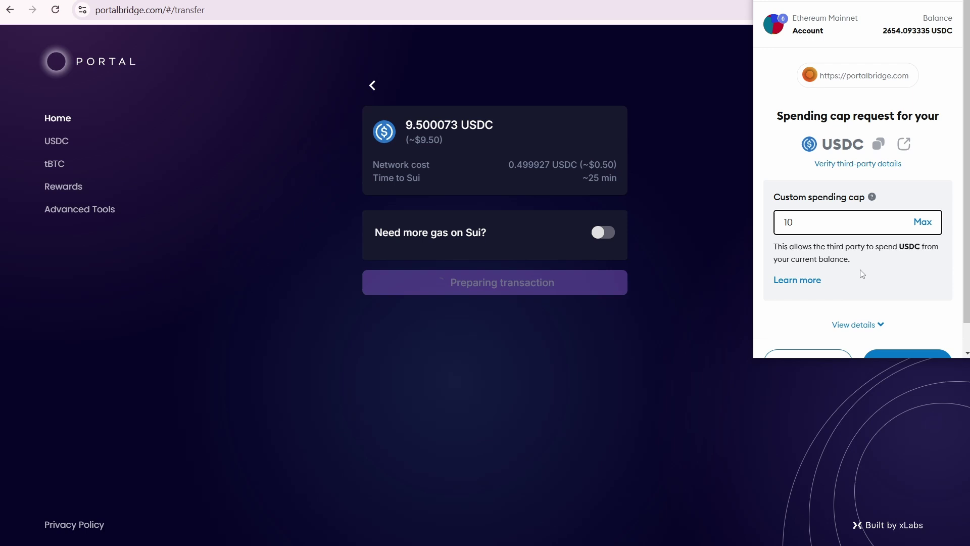
pyautogui.scroll(-1, 862, 274)
pyautogui.click(905, 336)
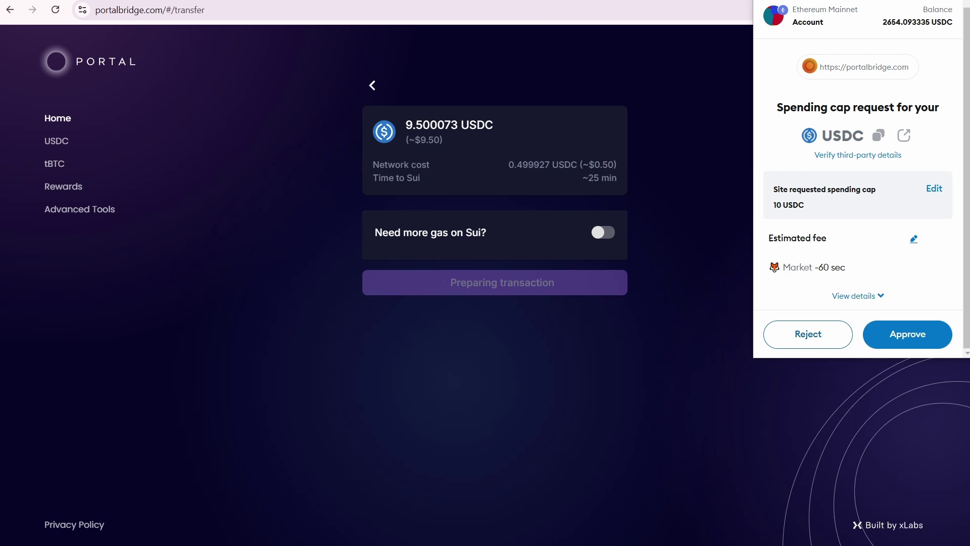
pyautogui.click(828, 335)
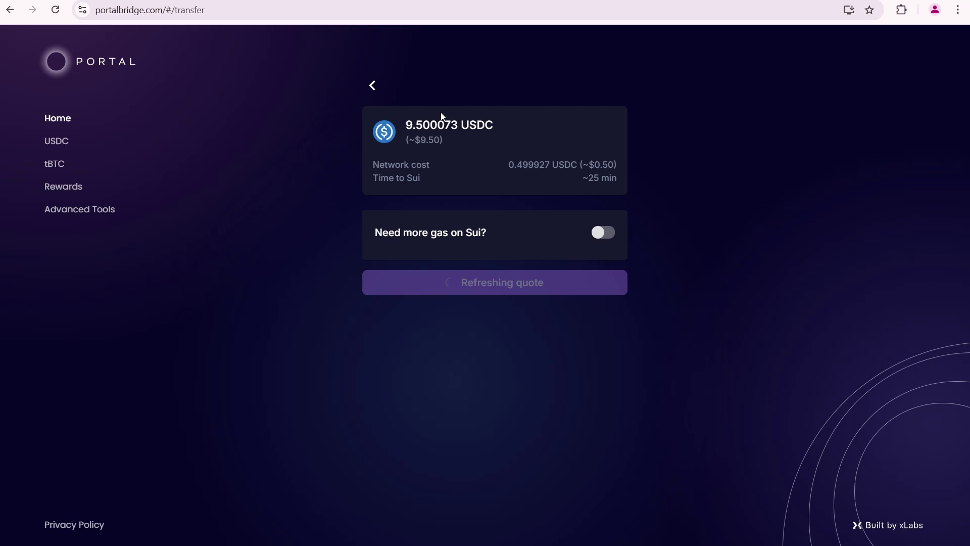
# Switch the source to USDC on Arbitrum, keeping the 10 USDC amount
pyautogui.click(374, 86)
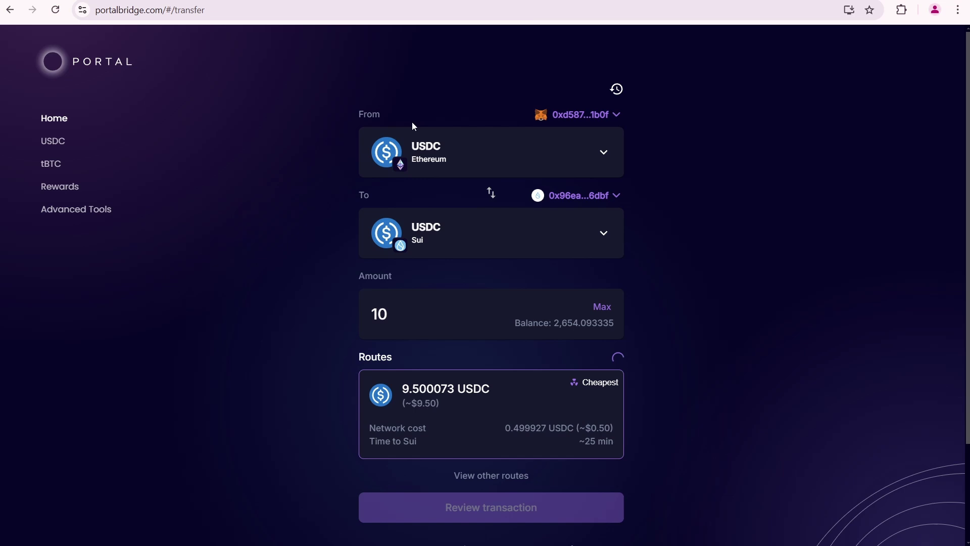
pyautogui.click(413, 144)
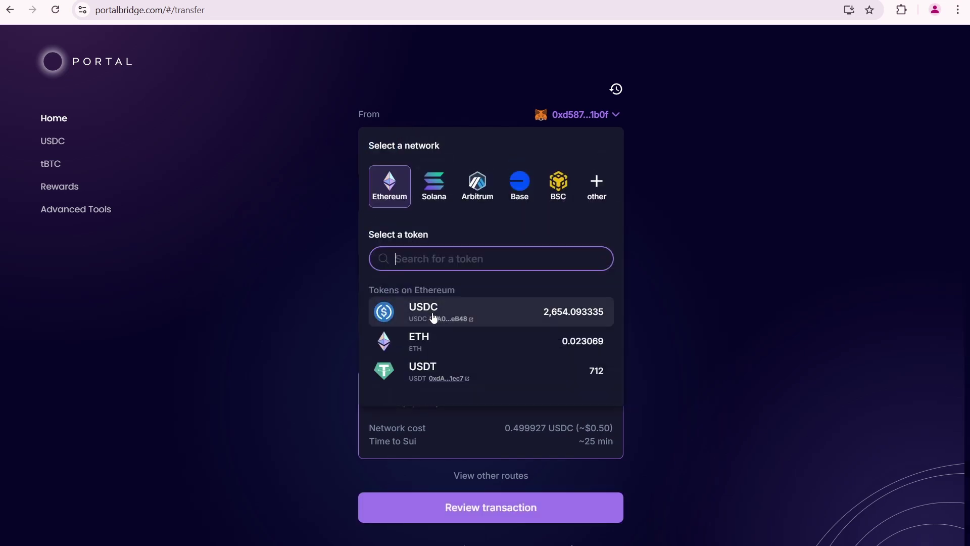
pyautogui.click(478, 186)
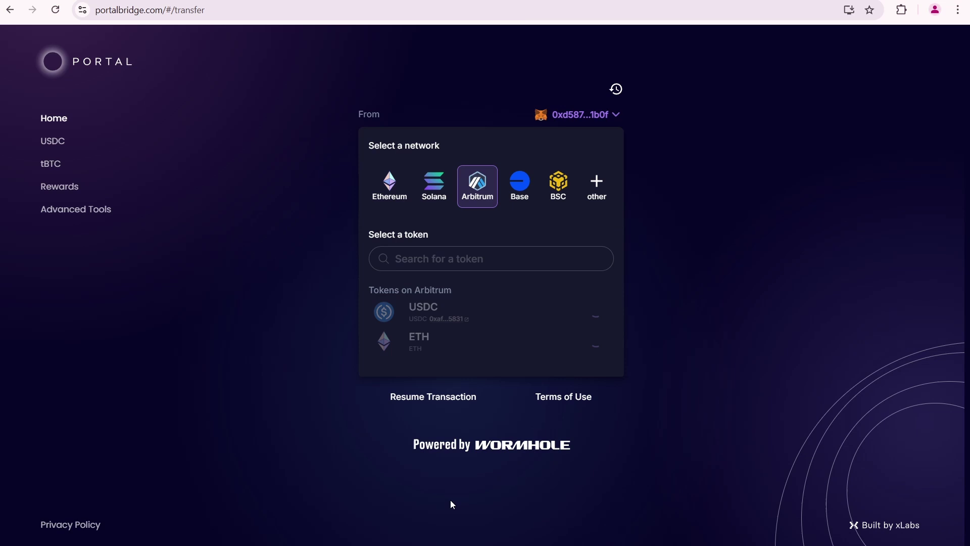
pyautogui.click(426, 323)
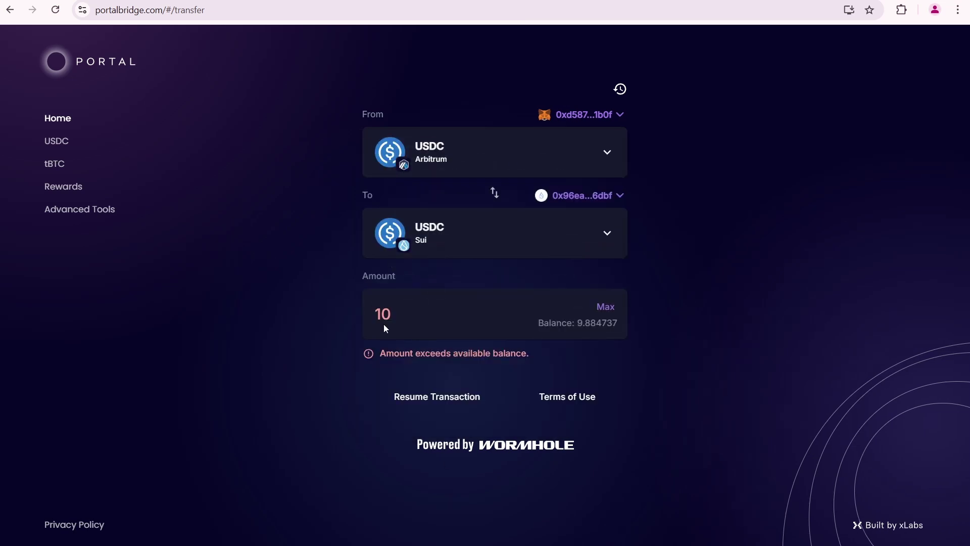
pyautogui.click(569, 161)
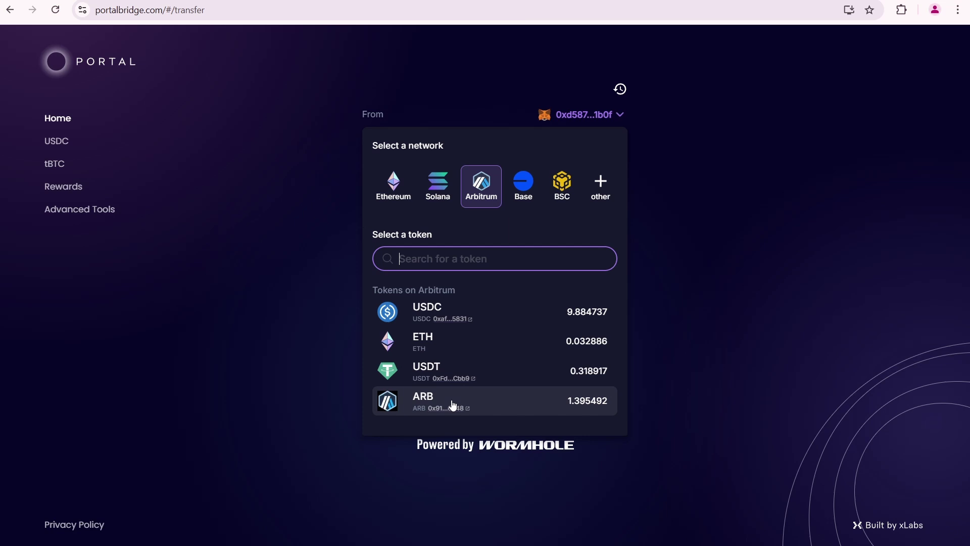
pyautogui.click(459, 316)
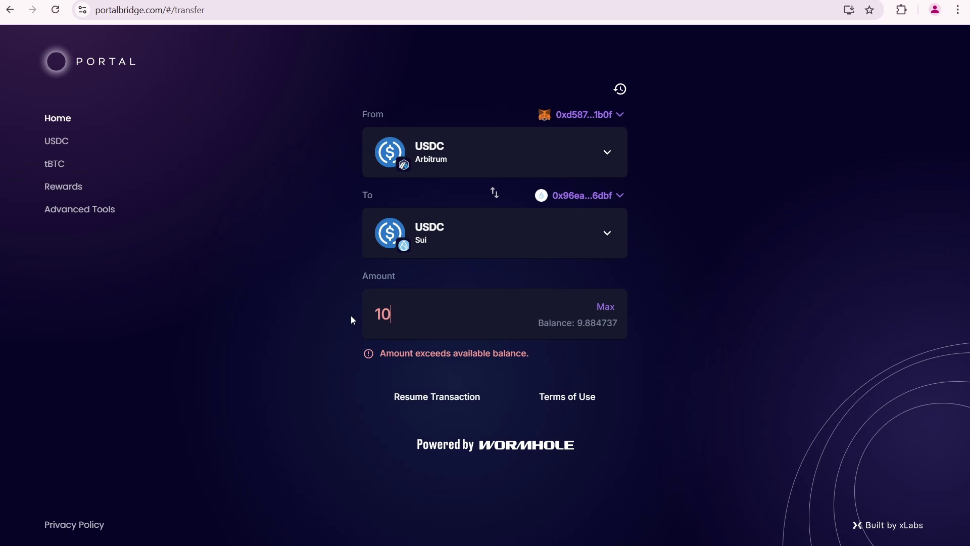
# Change the amount from 10 to 5 USDC and open the transfer review
pyautogui.hotkey('ctrl', 'a')
pyautogui.write('5')
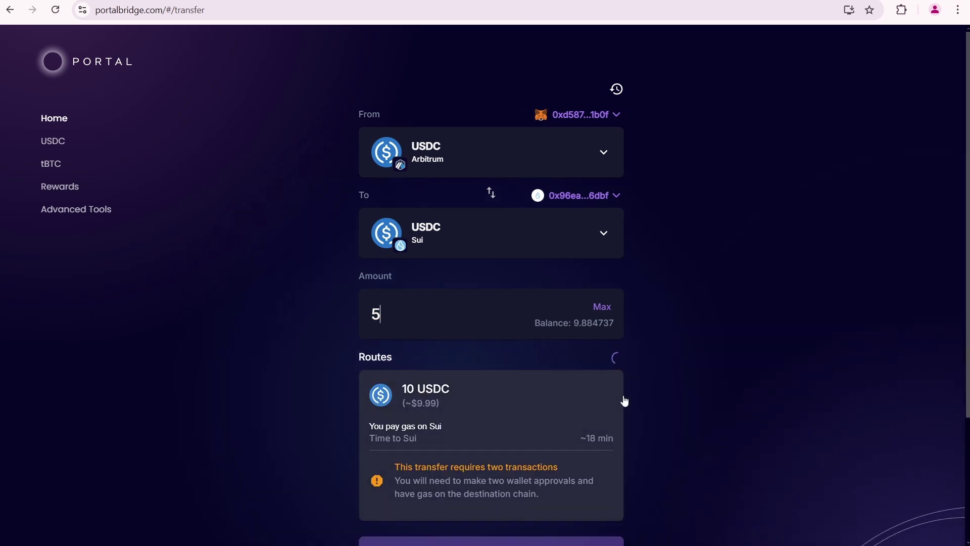
pyautogui.scroll(-3, 623, 396)
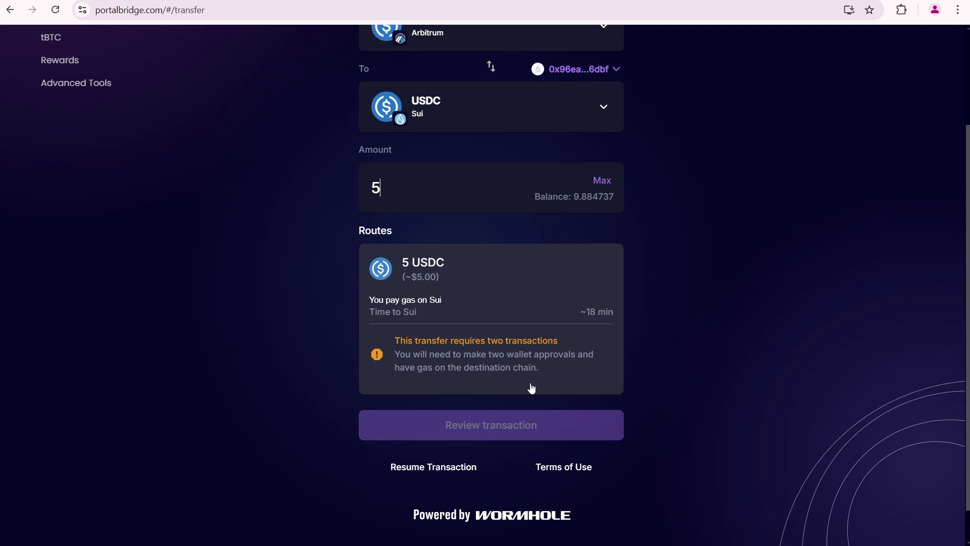
pyautogui.scroll(3, 553, 452)
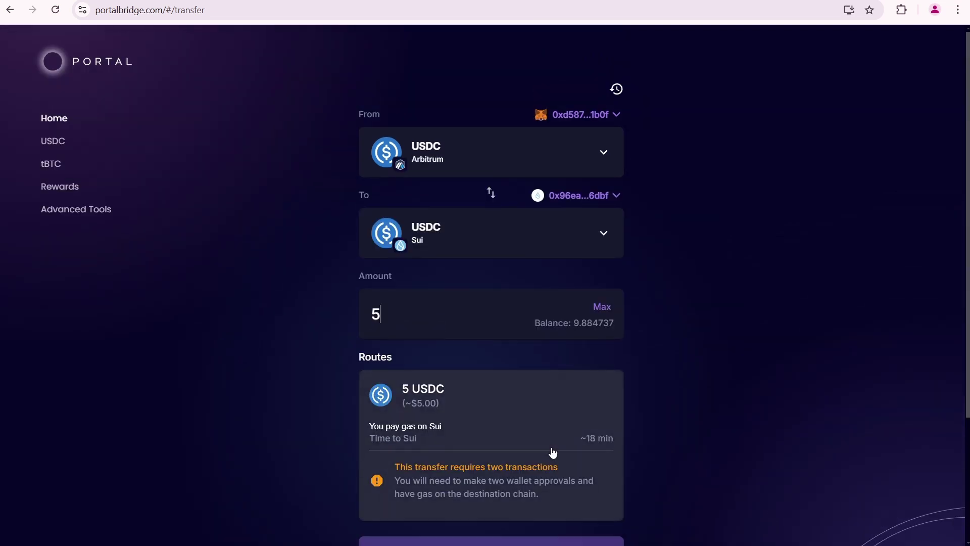
pyautogui.scroll(-3, 553, 453)
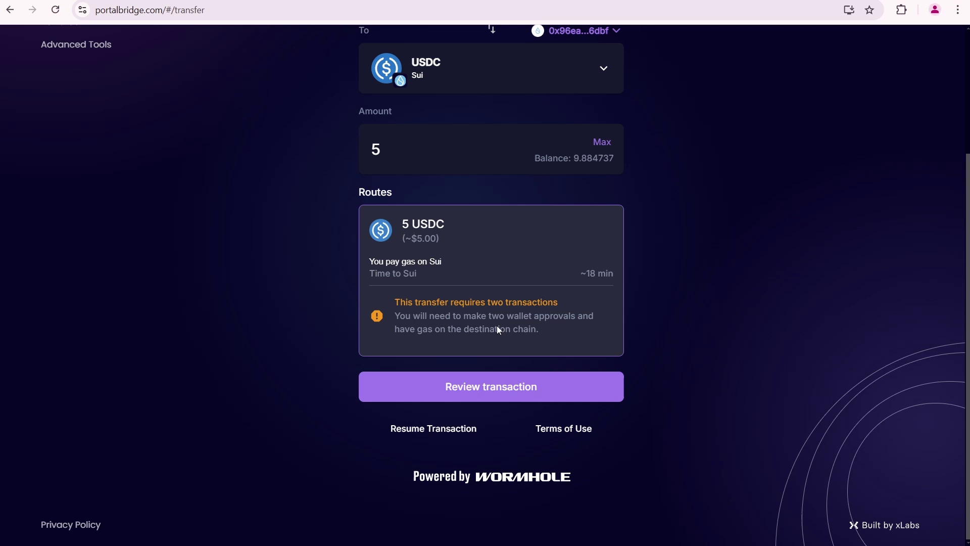
pyautogui.click(496, 386)
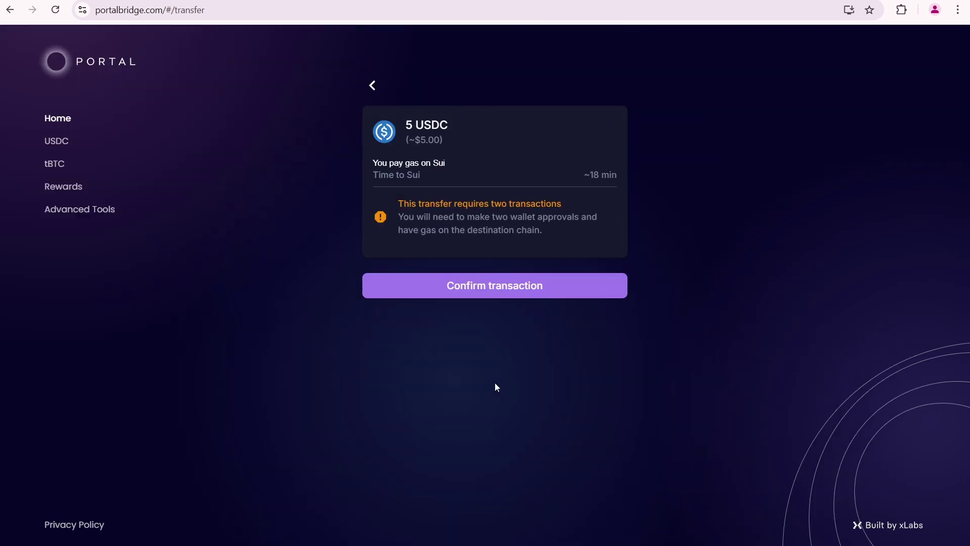
# Confirm the transfer, switch MetaMask to Arbitrum One, and approve the 5 USDC spending cap
pyautogui.click(498, 296)
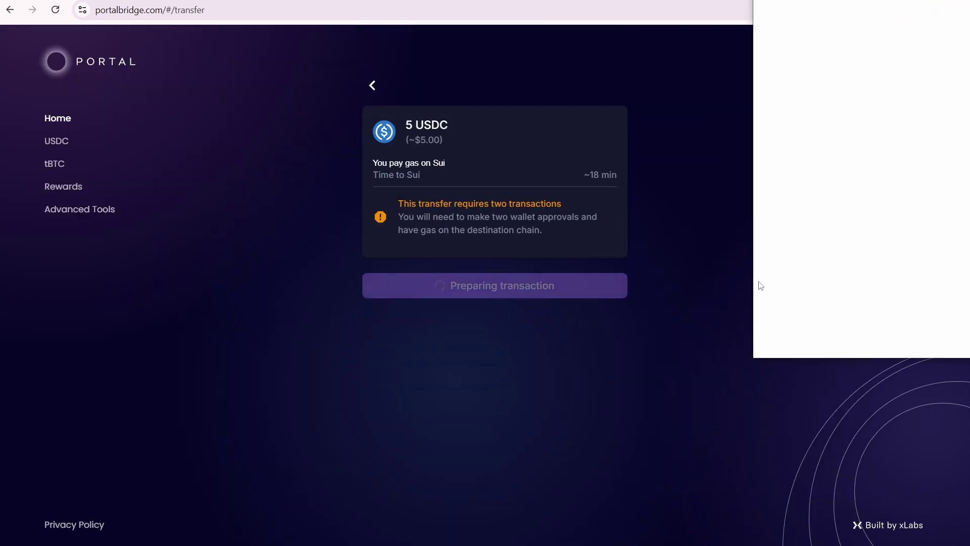
pyautogui.click(899, 334)
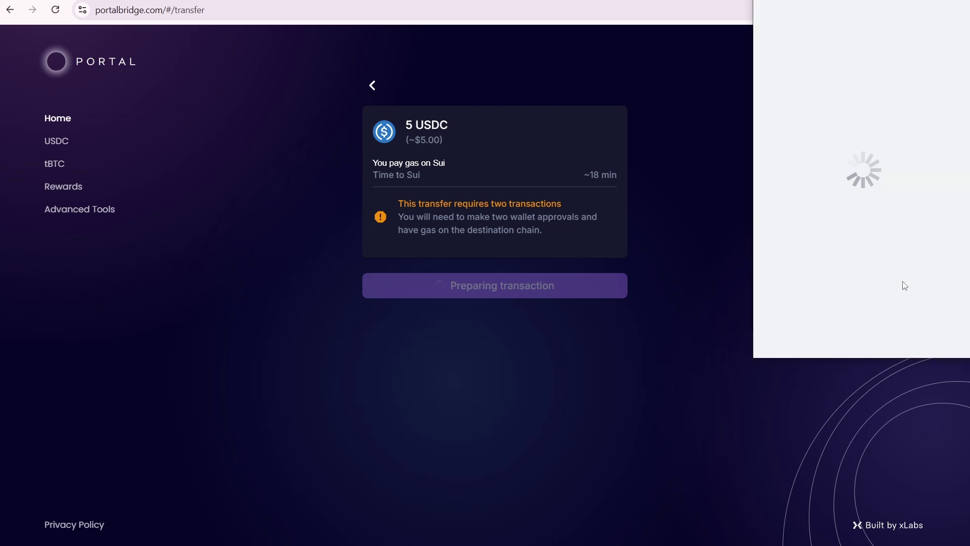
pyautogui.scroll(-2, 879, 293)
pyautogui.click(909, 336)
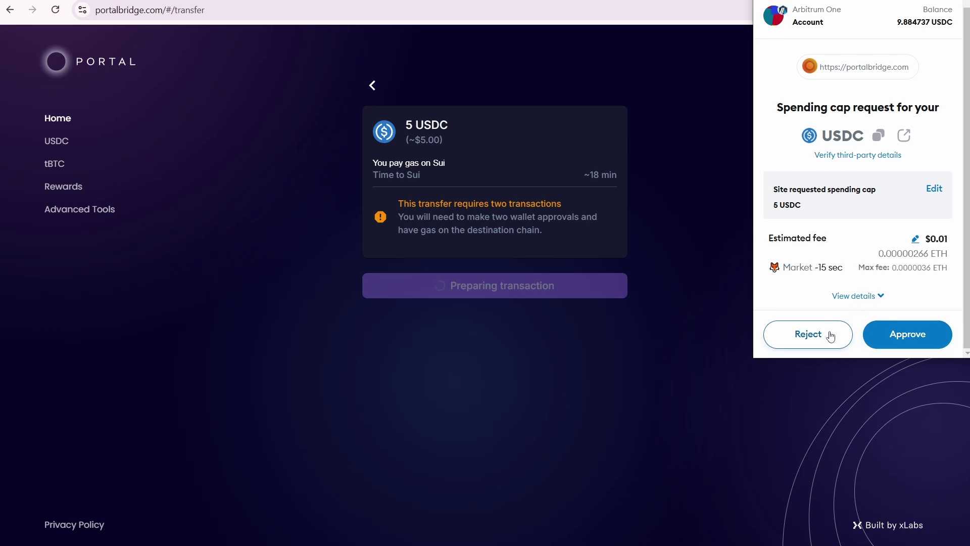
pyautogui.click(894, 336)
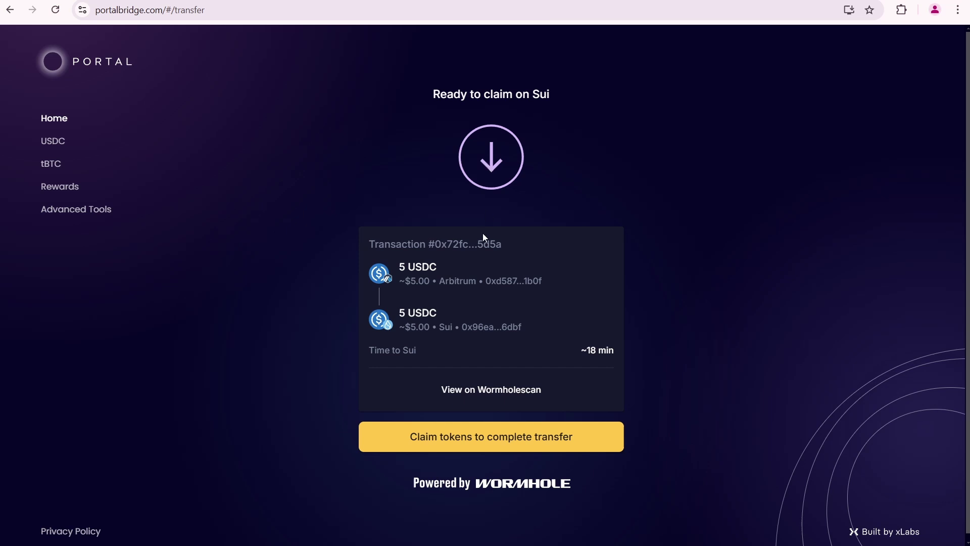
# Wait on the submitted transfer until it shows Ready to claim on Sui
pyautogui.scroll(-1, 473, 333)
# Claim the 5 USDC on Sui and approve the Sui wallet request with its SUI fee
pyautogui.click(462, 432)
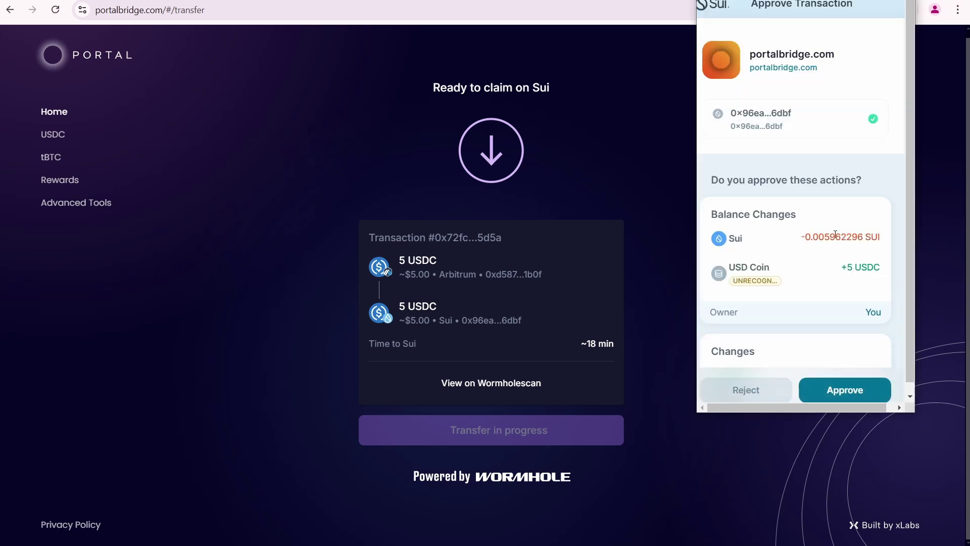
pyautogui.scroll(-2, 835, 234)
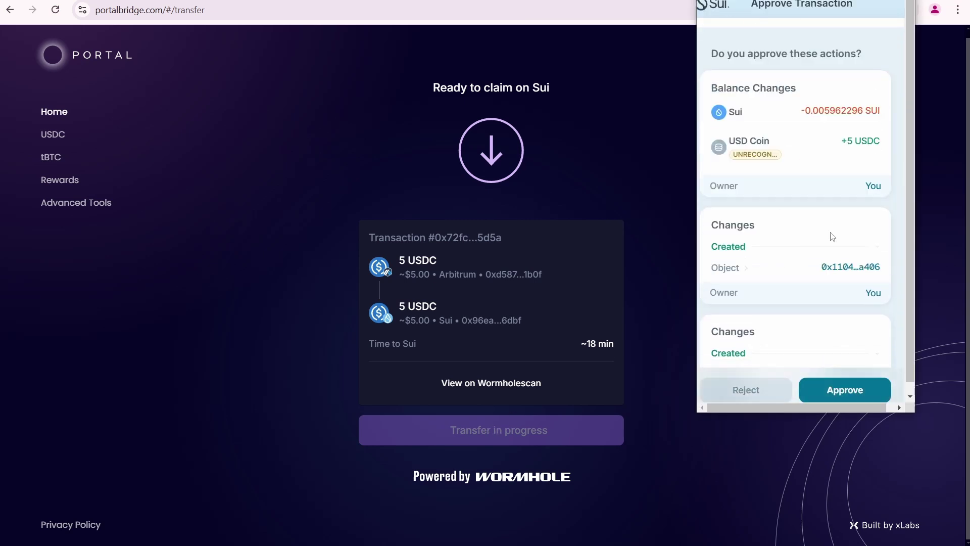
pyautogui.moveTo(806, 110); pyautogui.dragTo(865, 112)
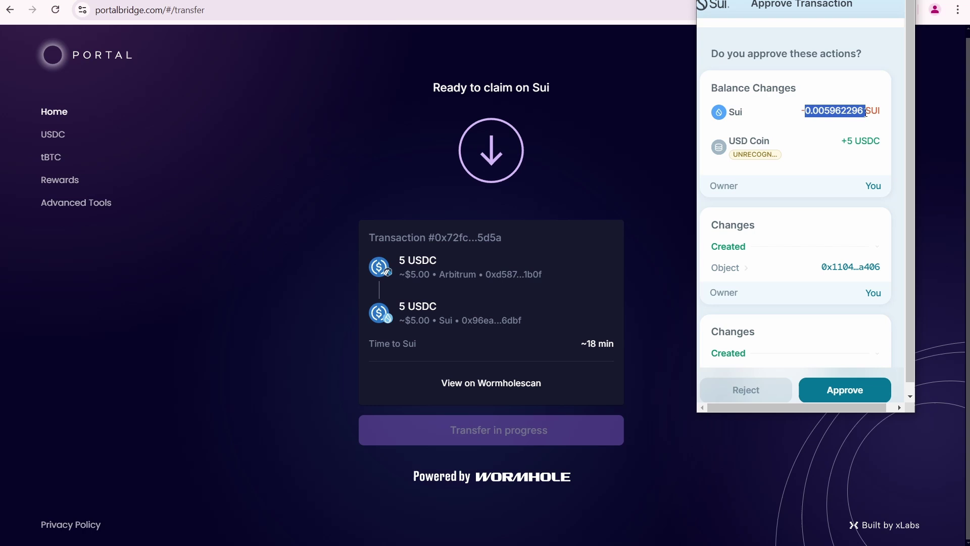
pyautogui.click(865, 113)
pyautogui.scroll(-3, 855, 132)
pyautogui.scroll(5, 837, 182)
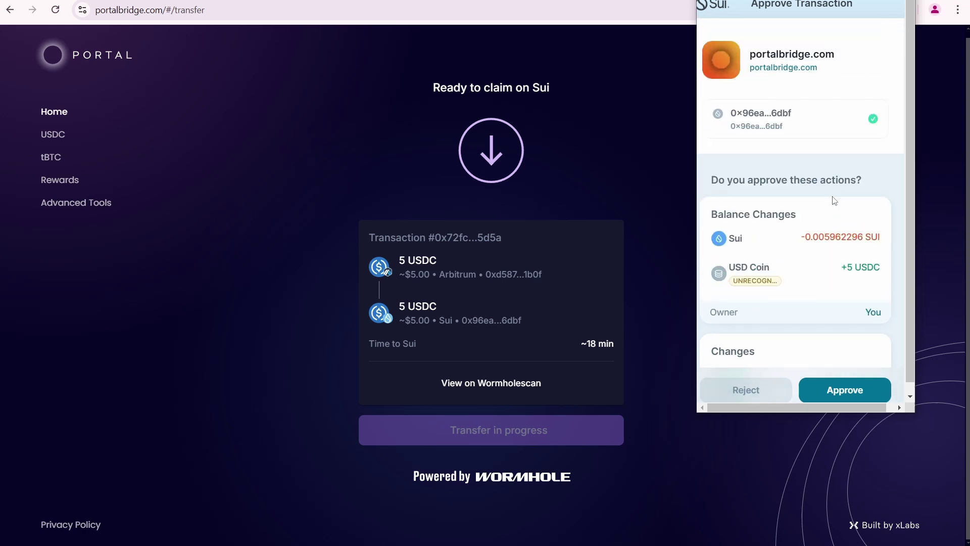
pyautogui.click(838, 391)
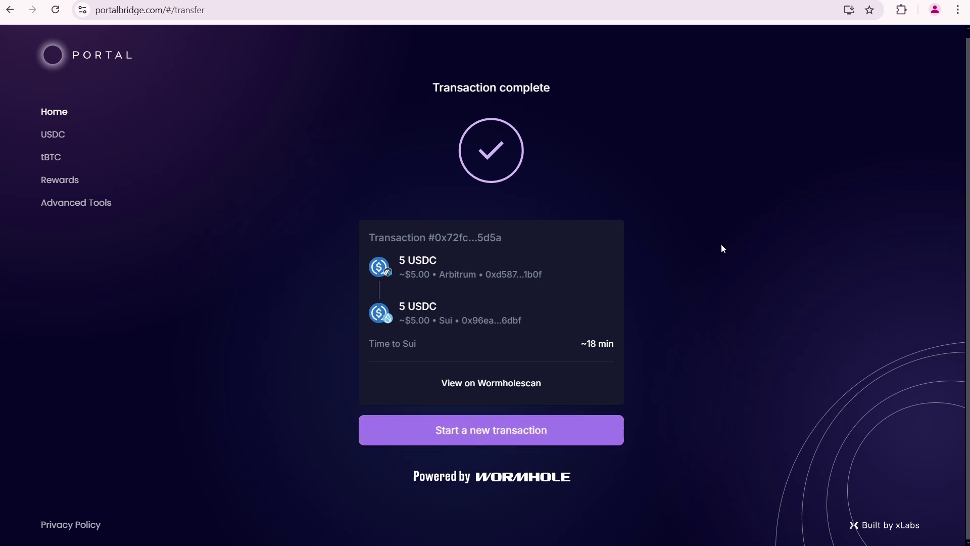
# Launch Sui Wallet from the Extensions menu, check its assets, then return to the 15.93 SUI home view
pyautogui.click(902, 10)
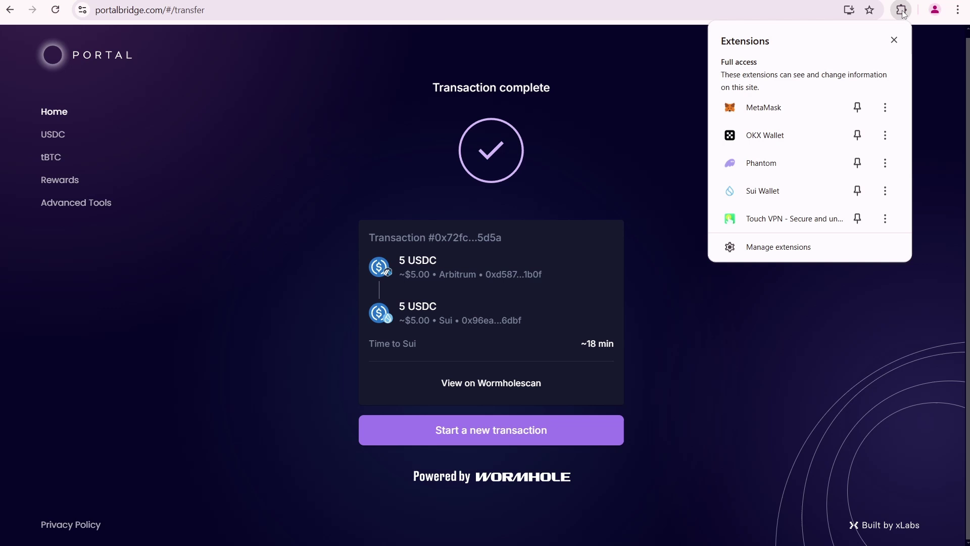
pyautogui.click(782, 200)
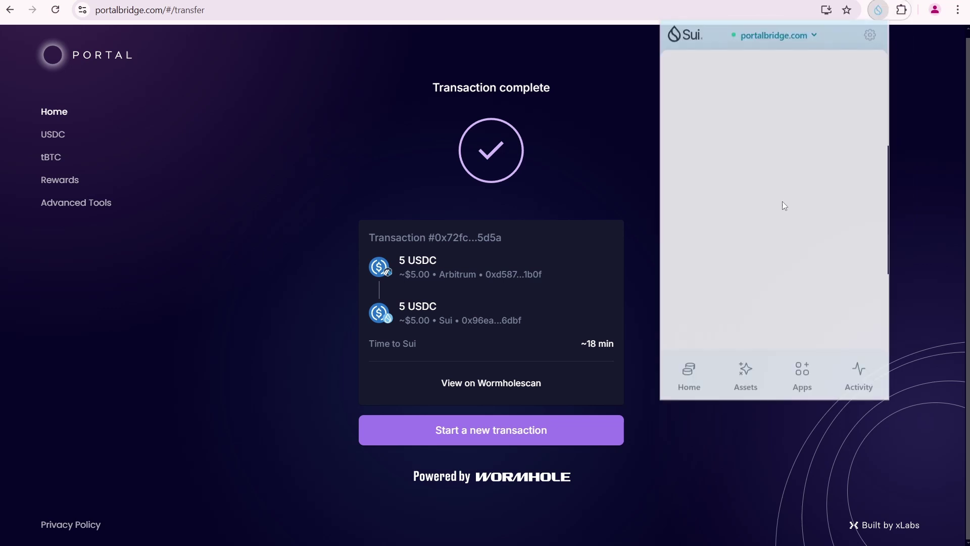
pyautogui.scroll(-2, 777, 220)
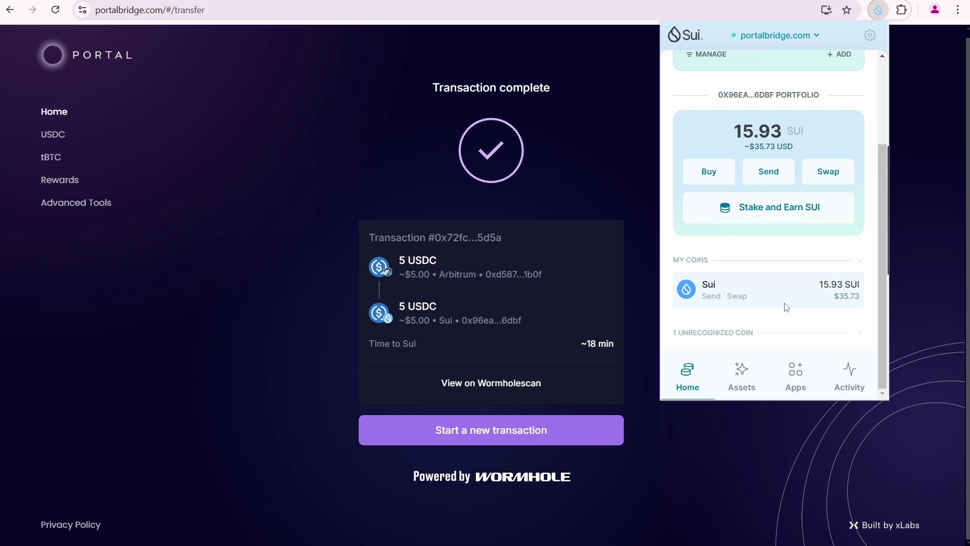
pyautogui.click(741, 387)
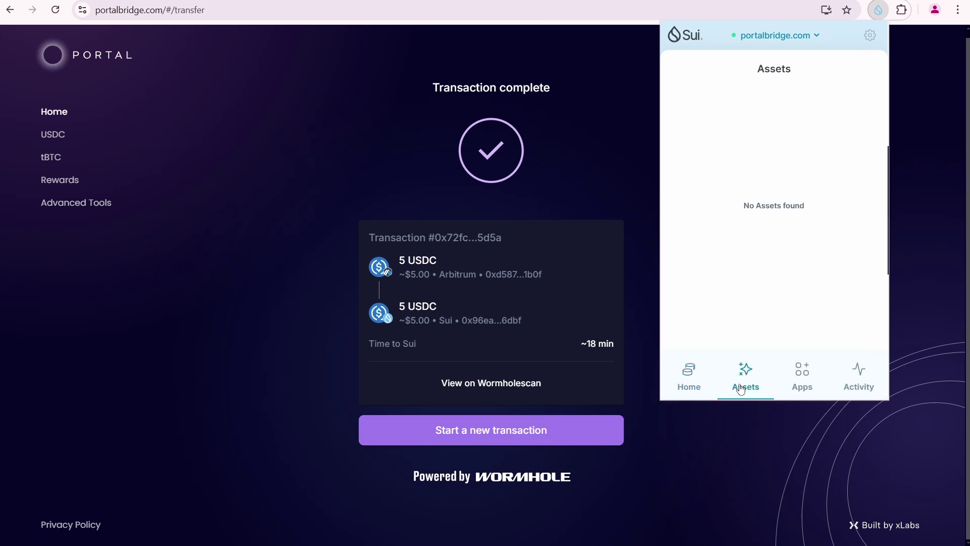
pyautogui.click(698, 385)
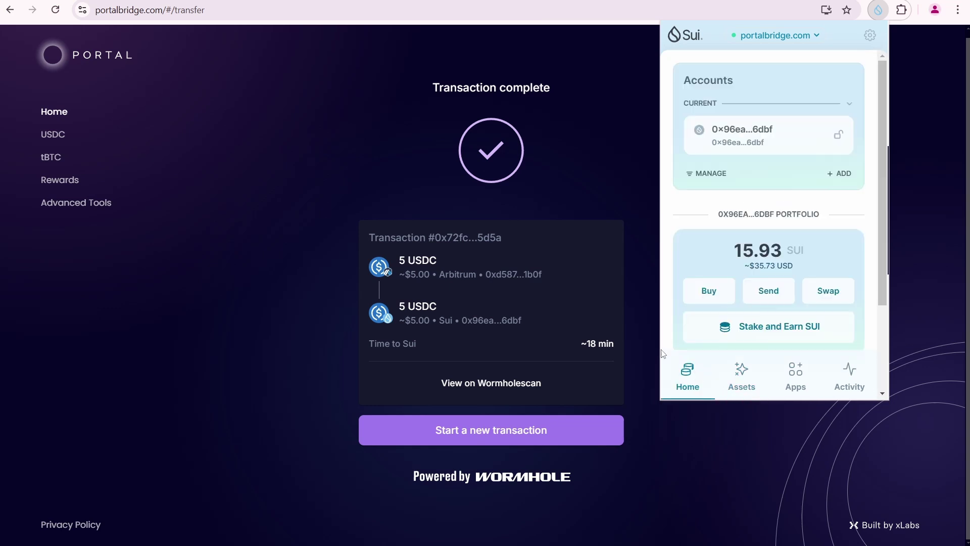
# Open the completed transfer's details on Wormholescan and copy its contract address
pyautogui.click(486, 383)
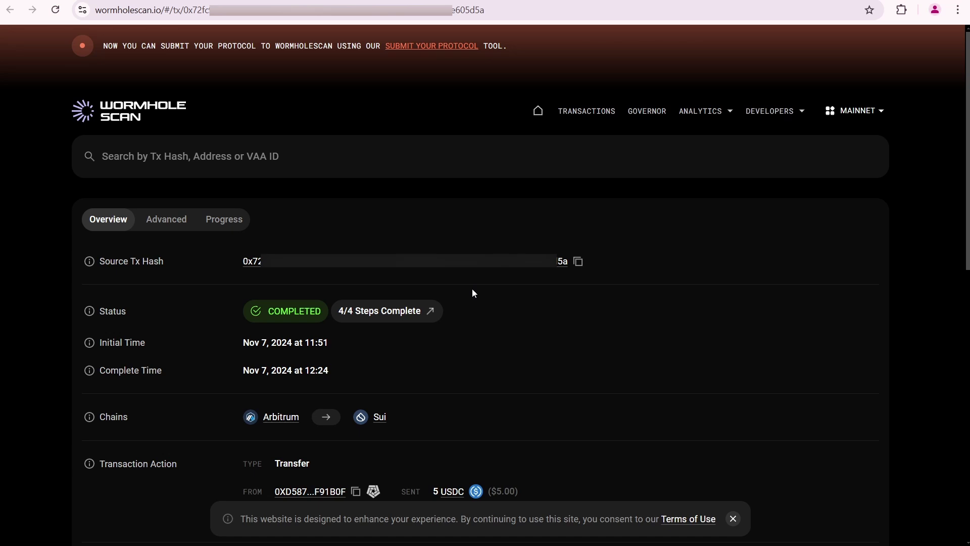
pyautogui.scroll(-5, 474, 293)
pyautogui.click(476, 385)
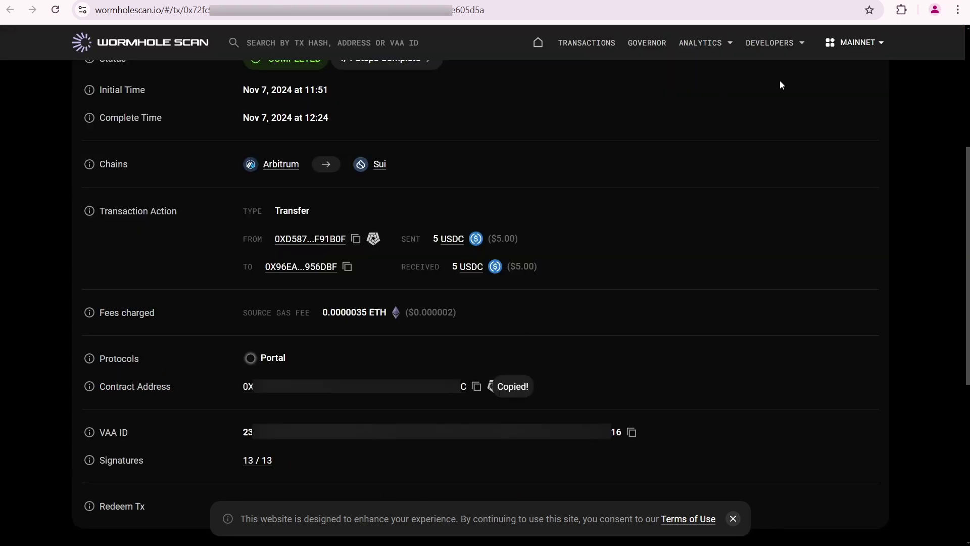
pyautogui.click(900, 15)
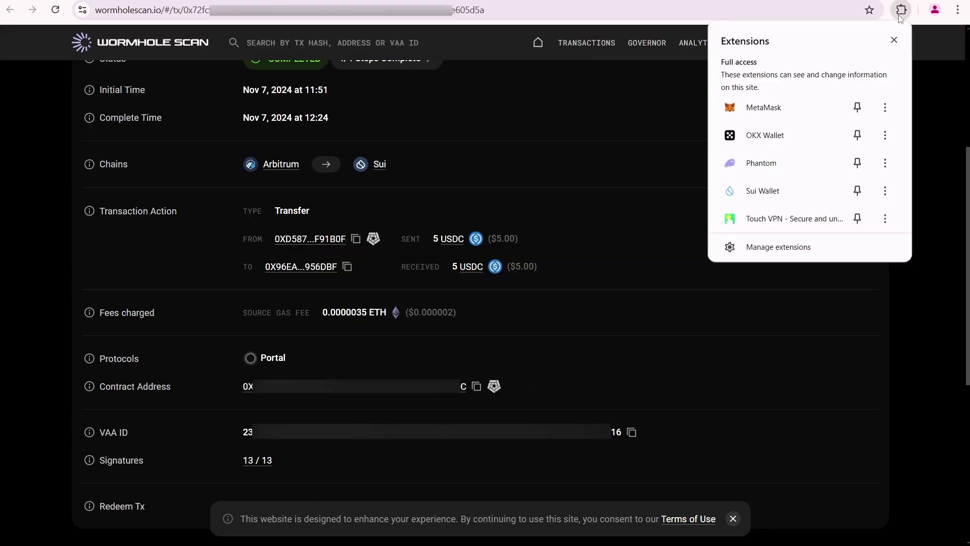
# In Sui Wallet, expand the unrecognized coin and start sending the 5 USD Coin
pyautogui.click(767, 185)
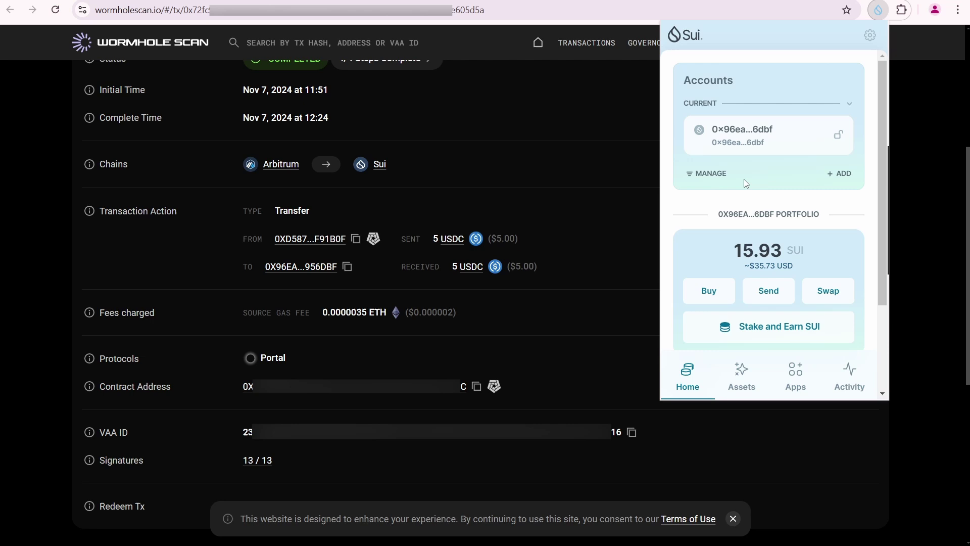
pyautogui.scroll(-3, 679, 346)
pyautogui.scroll(-3, 766, 277)
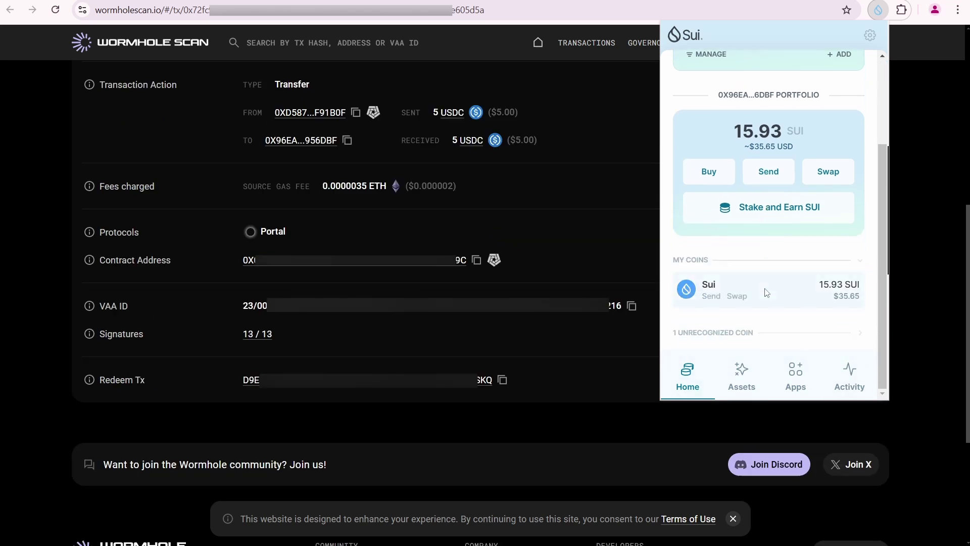
pyautogui.click(718, 333)
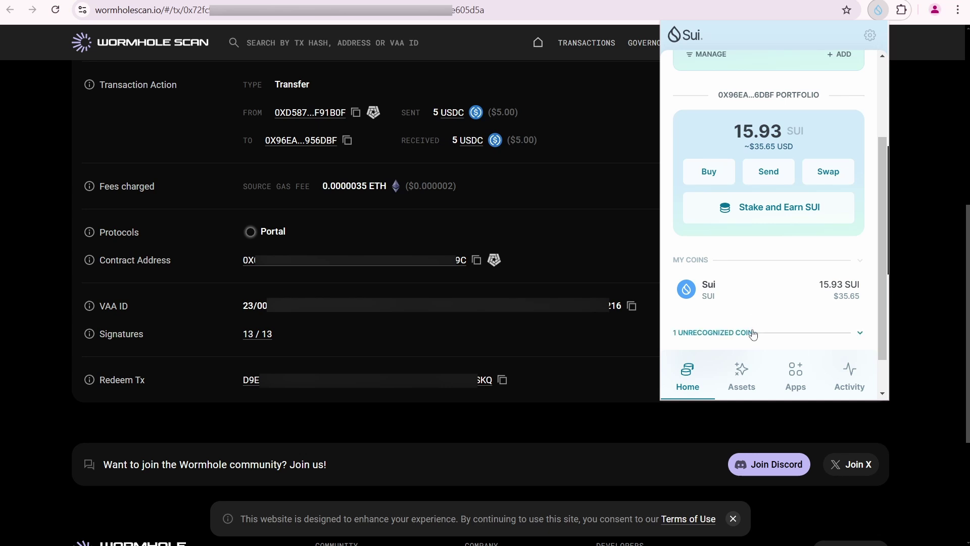
pyautogui.scroll(-1, 728, 331)
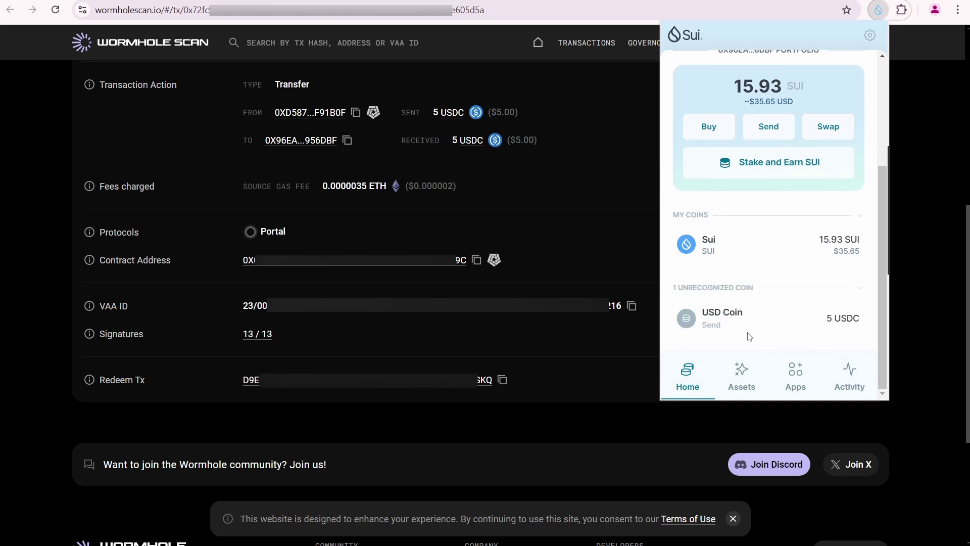
pyautogui.click(714, 326)
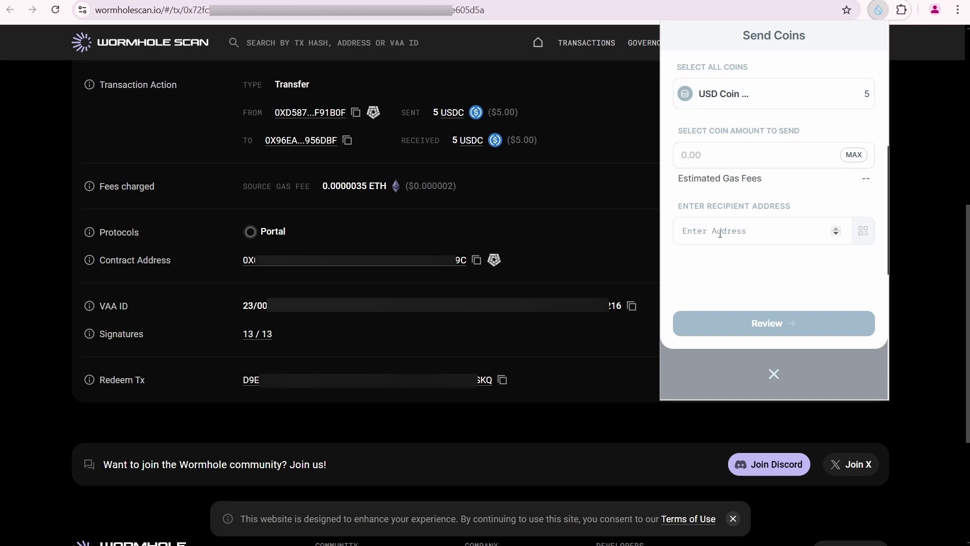
# Keep USD Coin selected as the coin in the send form
pyautogui.click(705, 98)
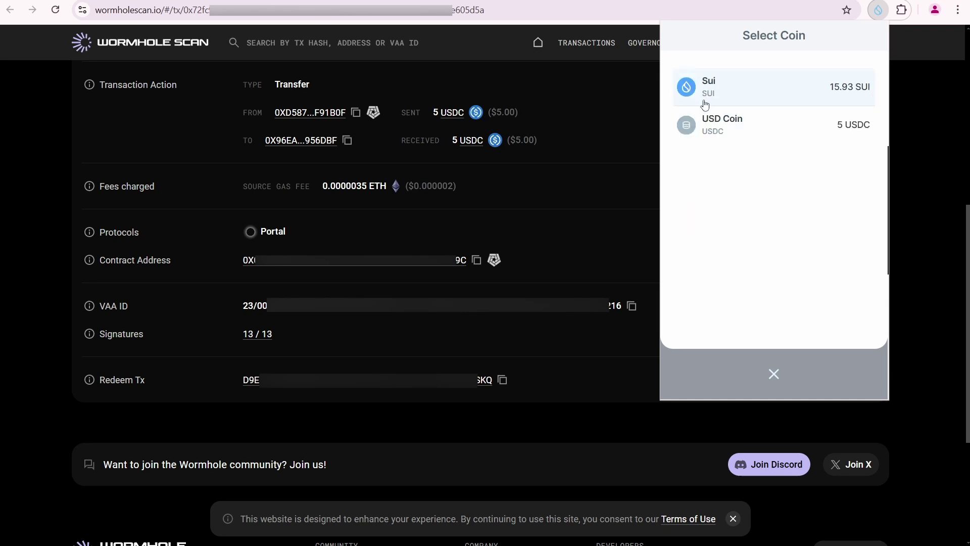
pyautogui.click(738, 132)
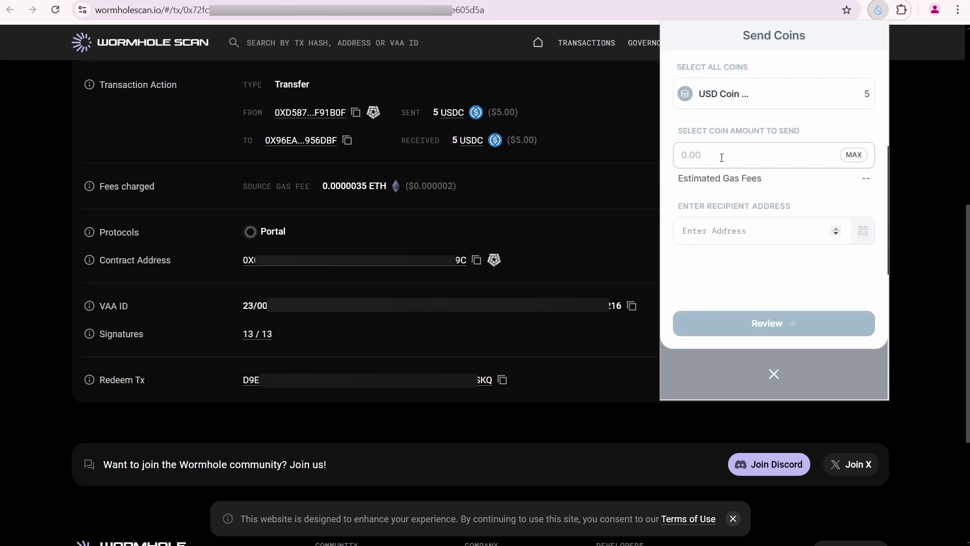
pyautogui.click(728, 95)
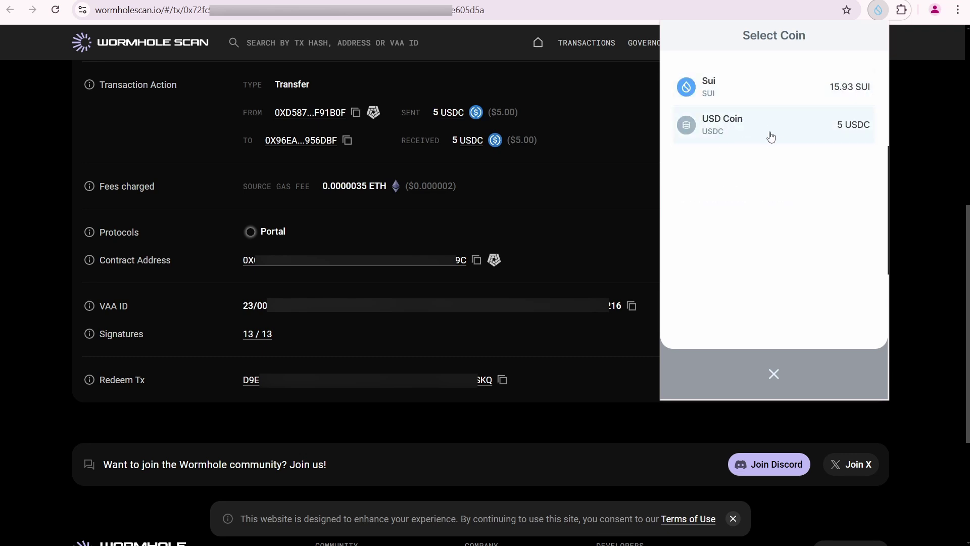
pyautogui.click(730, 132)
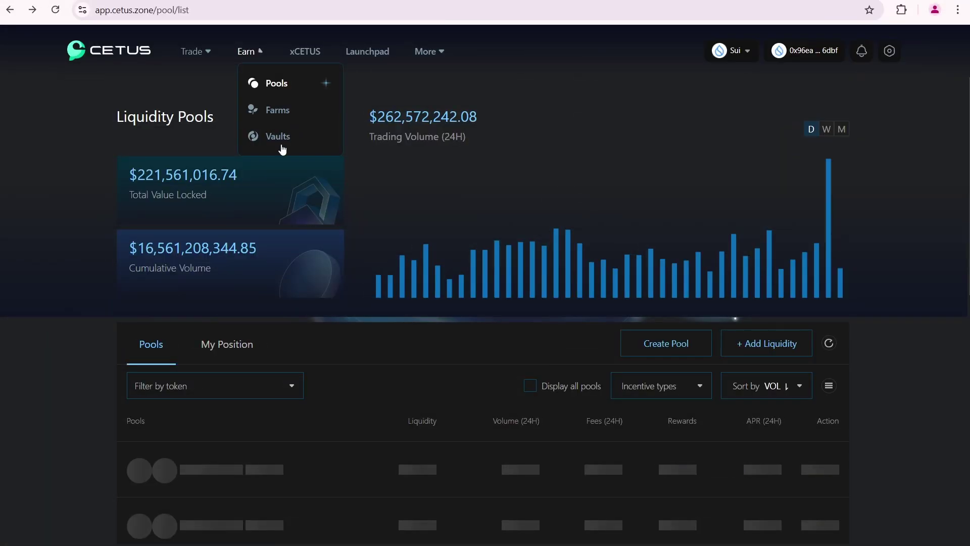
# On Trade > Swap, choose USDCarb as the source token, apply Max (5), and start the swap
pyautogui.moveTo(201, 56)
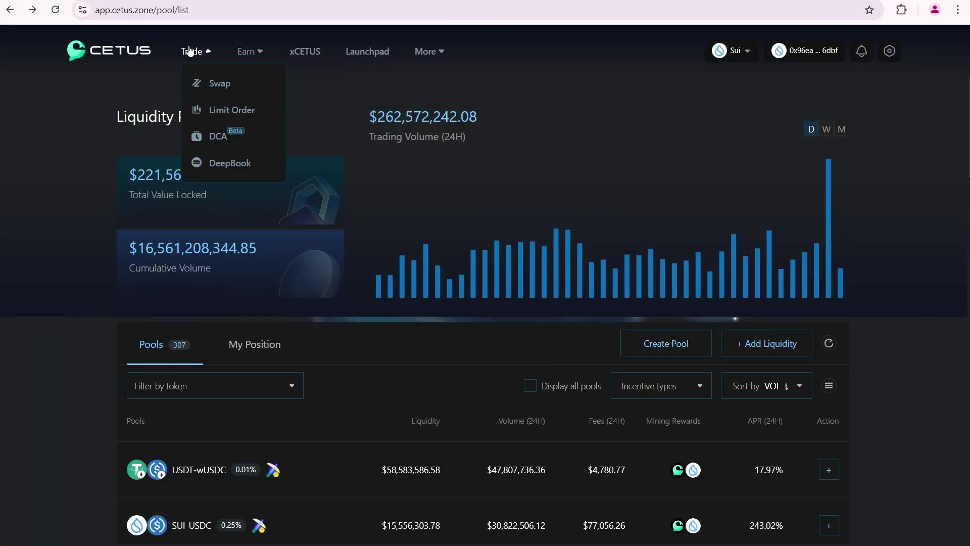
pyautogui.click(217, 85)
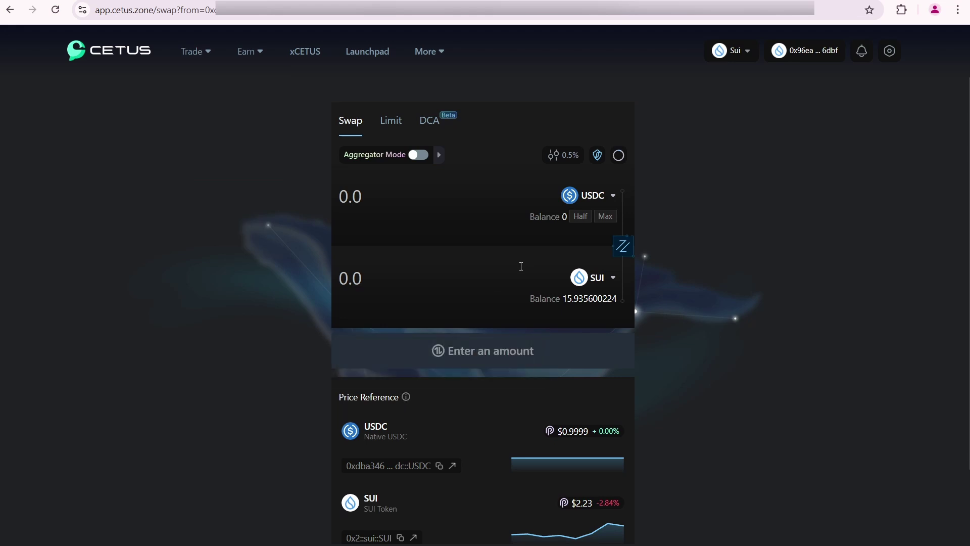
pyautogui.click(599, 197)
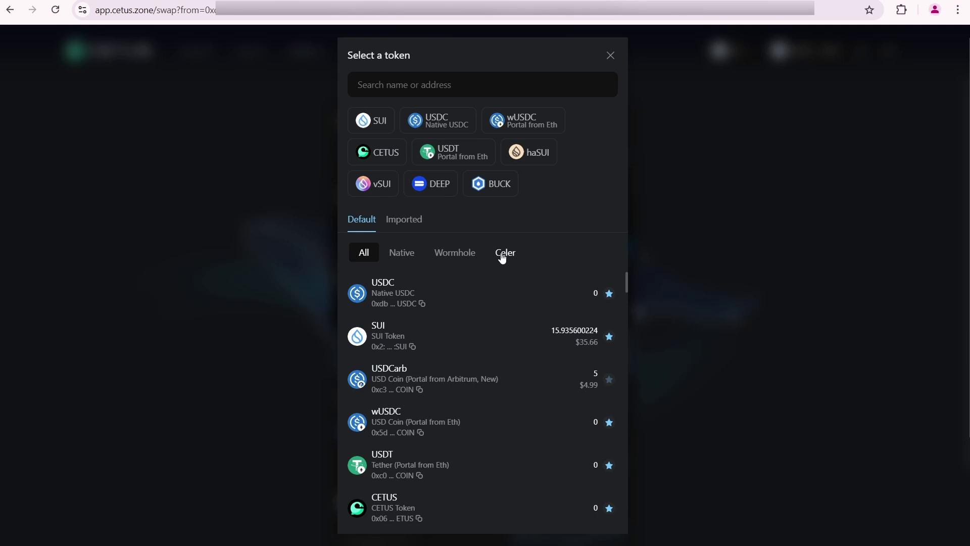
pyautogui.scroll(-1, 465, 355)
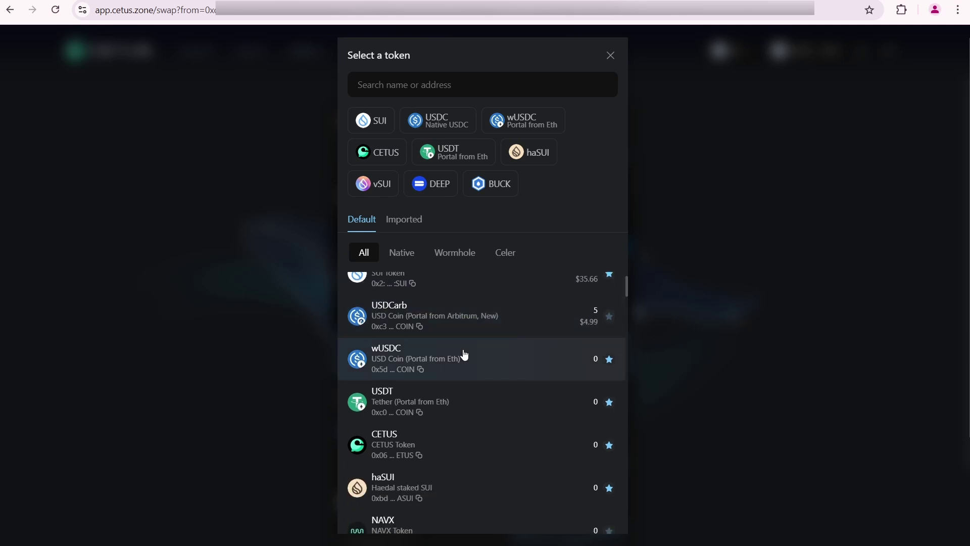
pyautogui.click(443, 327)
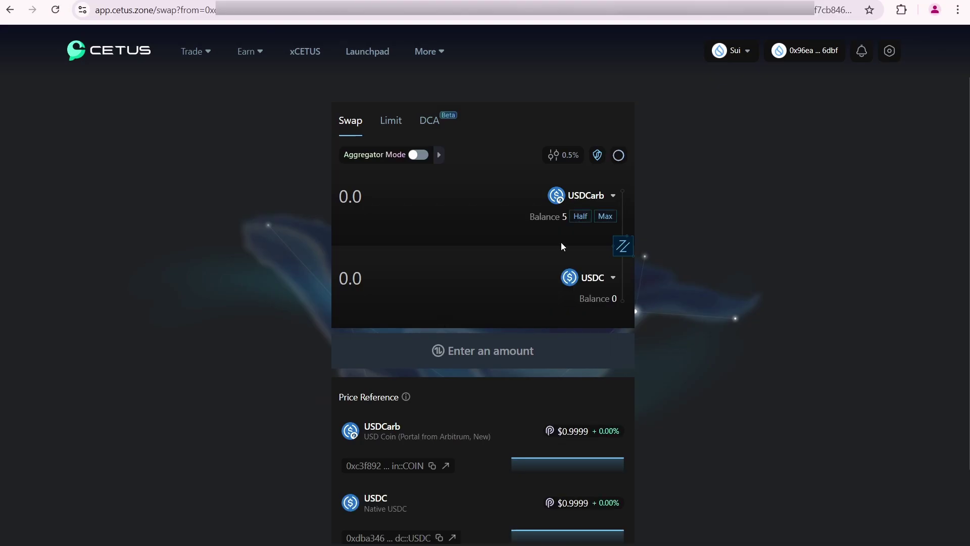
pyautogui.click(606, 217)
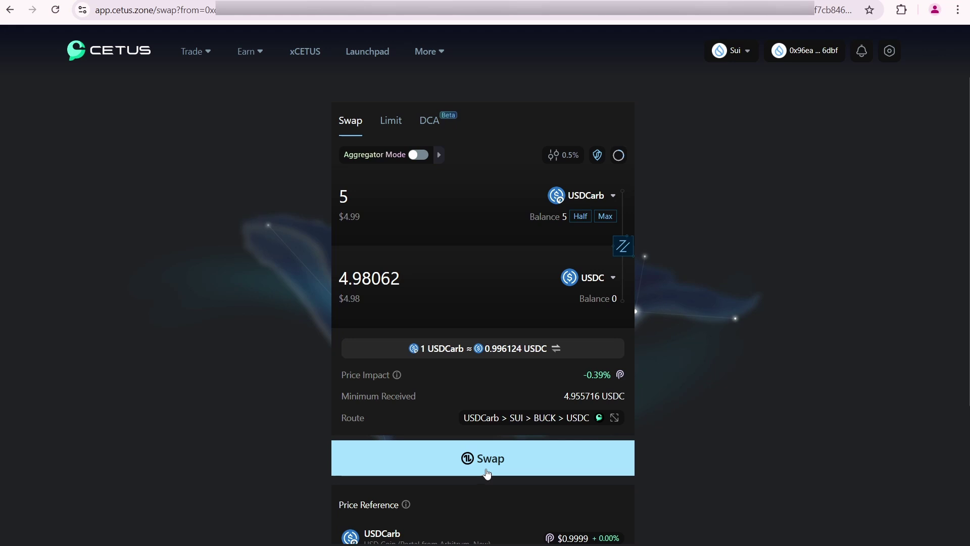
pyautogui.click(487, 473)
# Confirm the 5 USDCarb swap and approve the transaction in the Sui Wallet popup
pyautogui.click(471, 394)
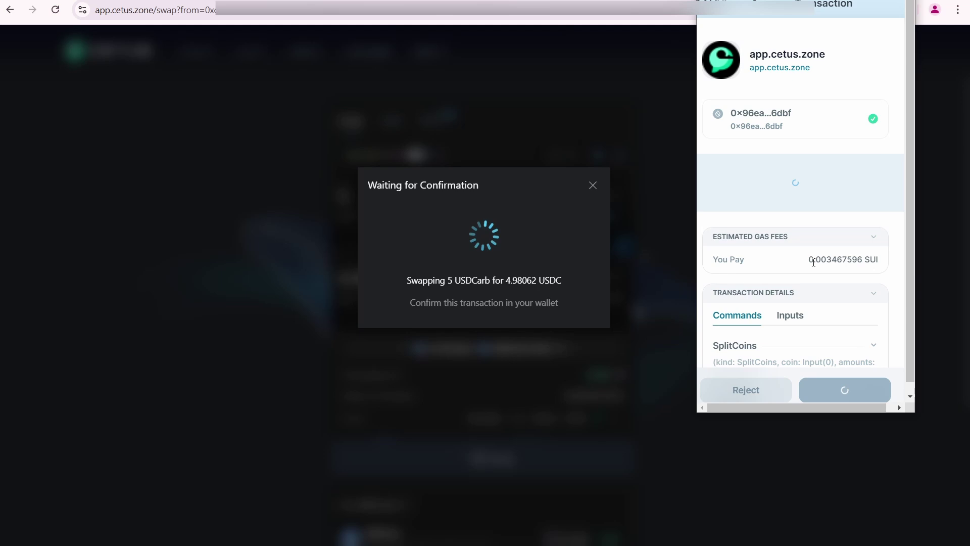
pyautogui.scroll(-1, 834, 328)
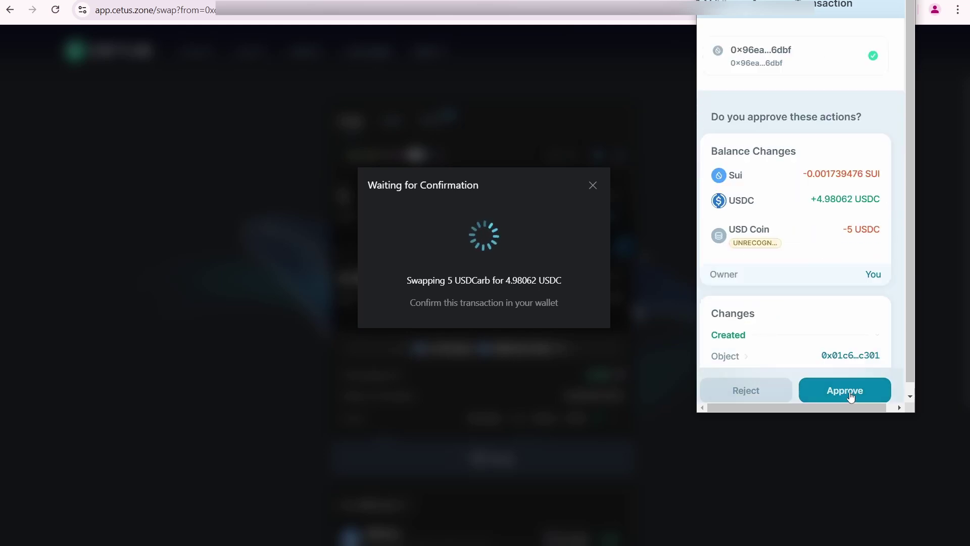
pyautogui.click(849, 392)
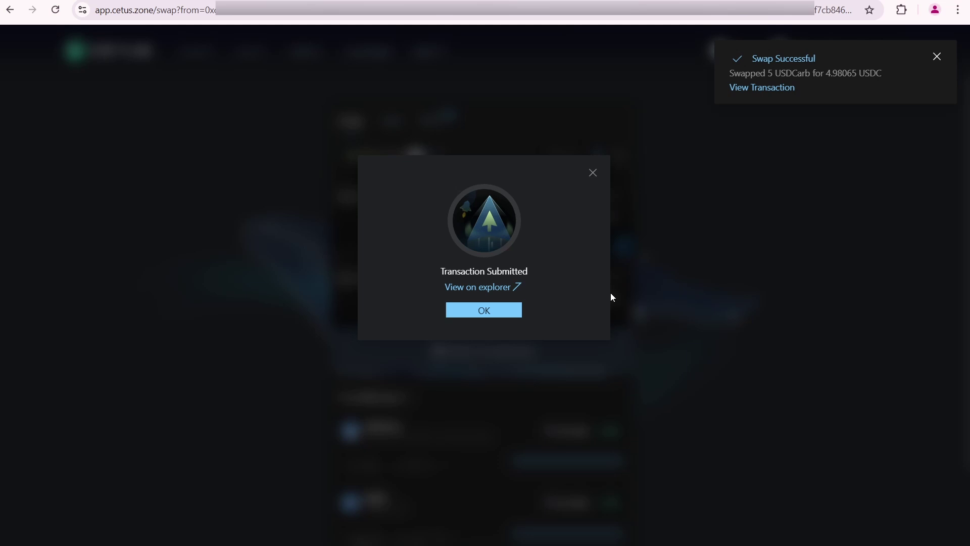
# Dismiss the Transaction Submitted notice to return to the updated swap form
pyautogui.click(495, 314)
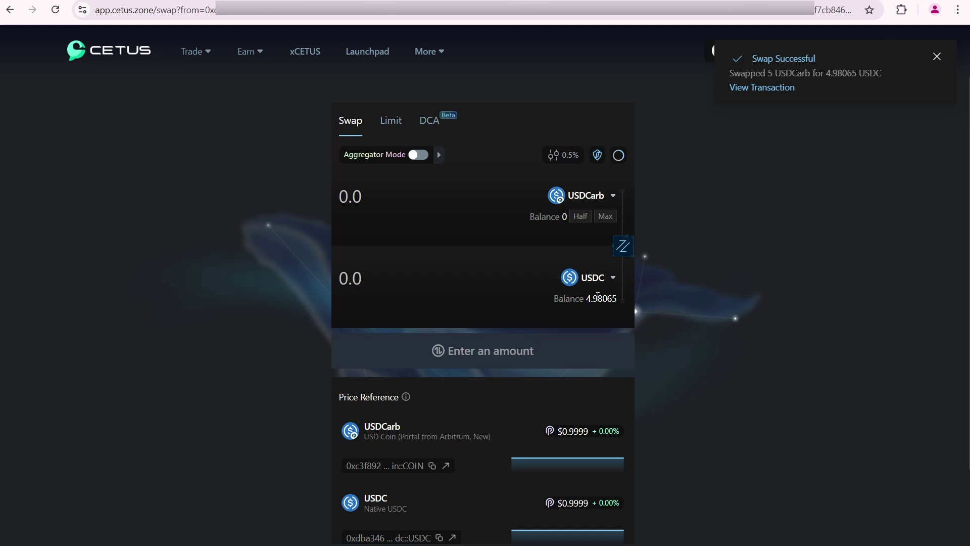